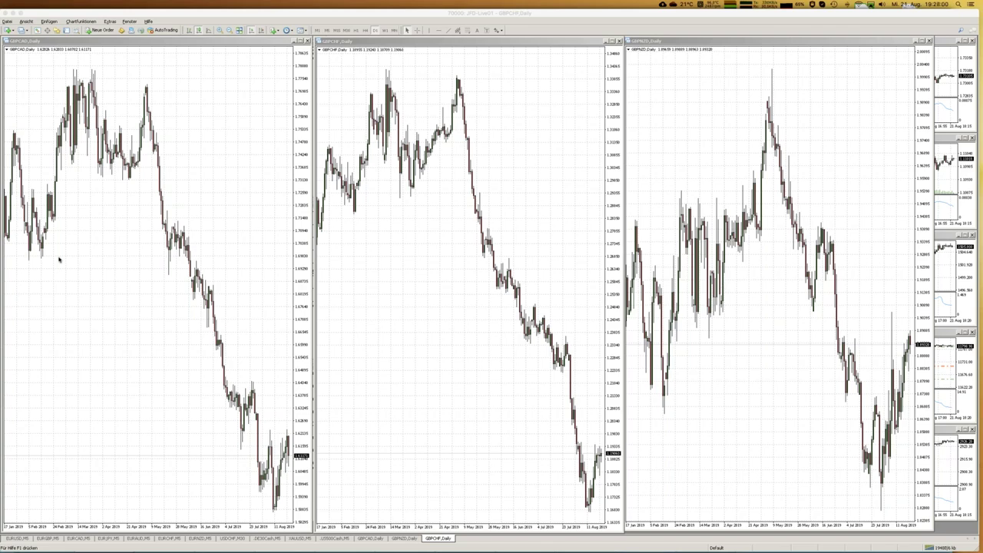
Switch to LibreOffice and bring the spreadsheet Correlation_Example_D1.ods to the front
{"action": "mouse_move", "coordinate": [3, 276]}
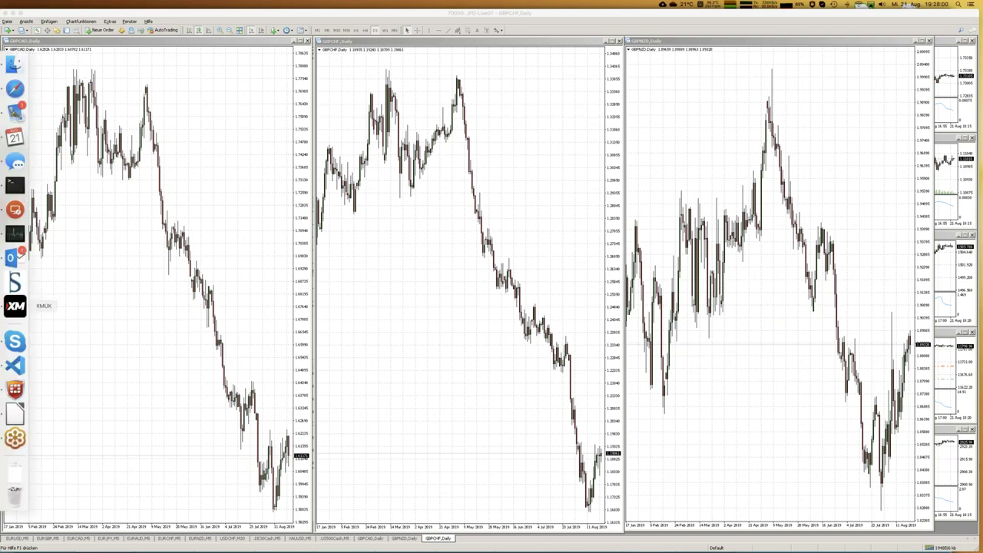
{"action": "left_click", "coordinate": [15, 413]}
{"action": "left_click", "coordinate": [238, 4]}
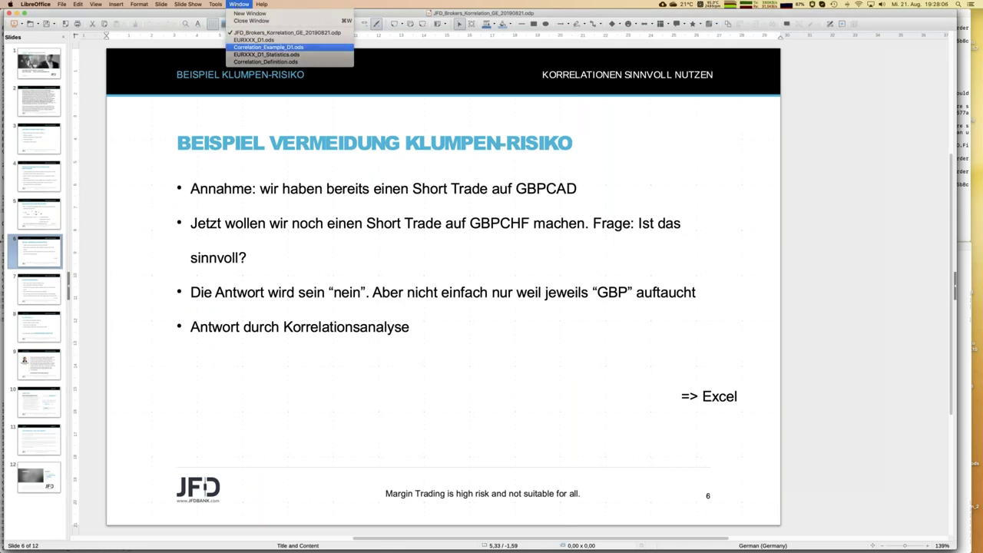
{"action": "left_click", "coordinate": [248, 48]}
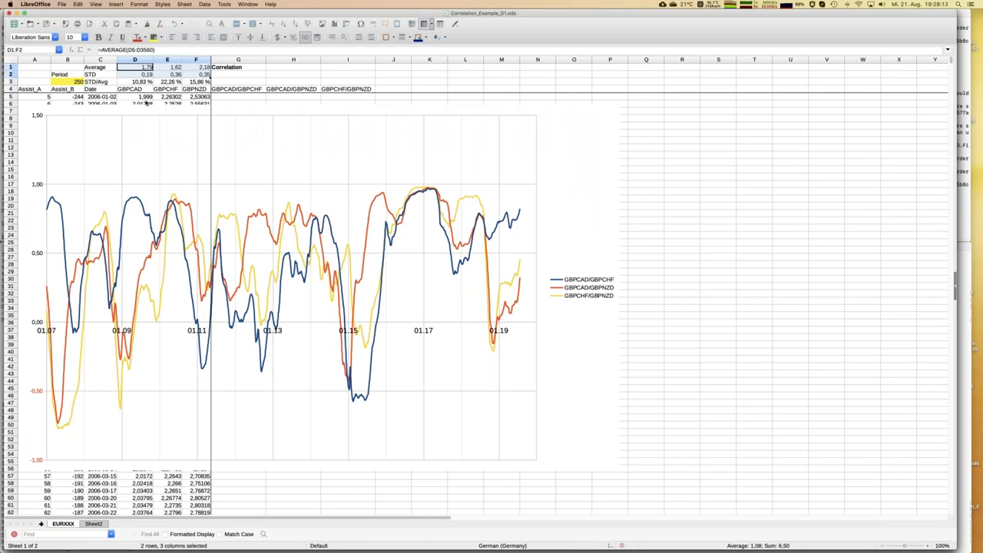
Examine the Date, GBPCAD, GBPCHF and GBPNZD headers in row 4 and the first GBPCAD prices
{"action": "left_click", "coordinate": [140, 97]}
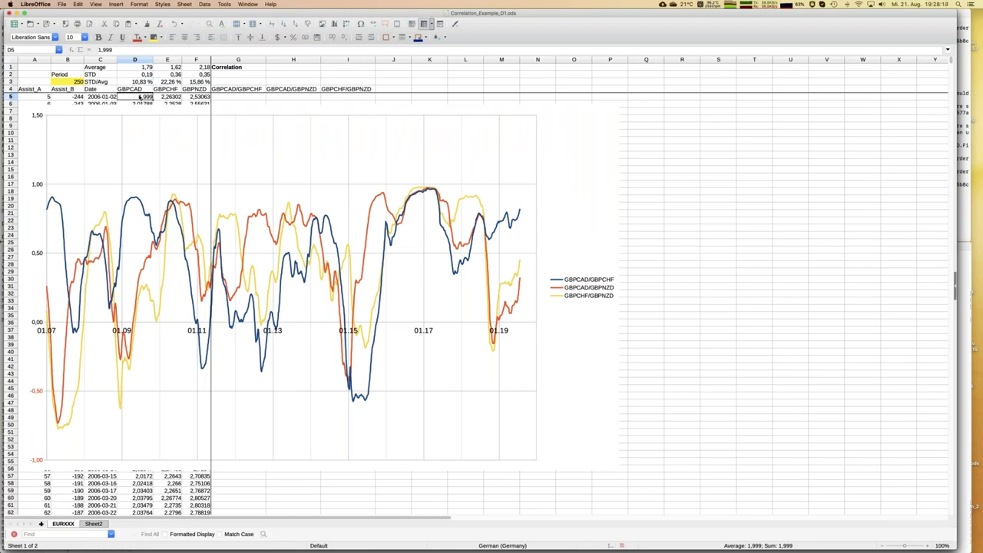
{"action": "key", "text": "Up"}
{"action": "key", "text": "Left"}
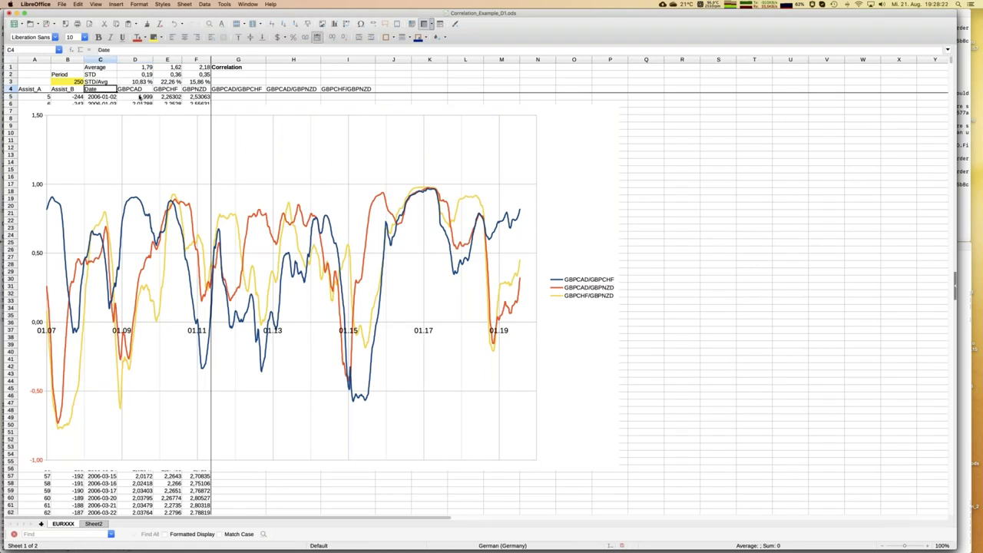
{"action": "key", "text": "shift+Down"}
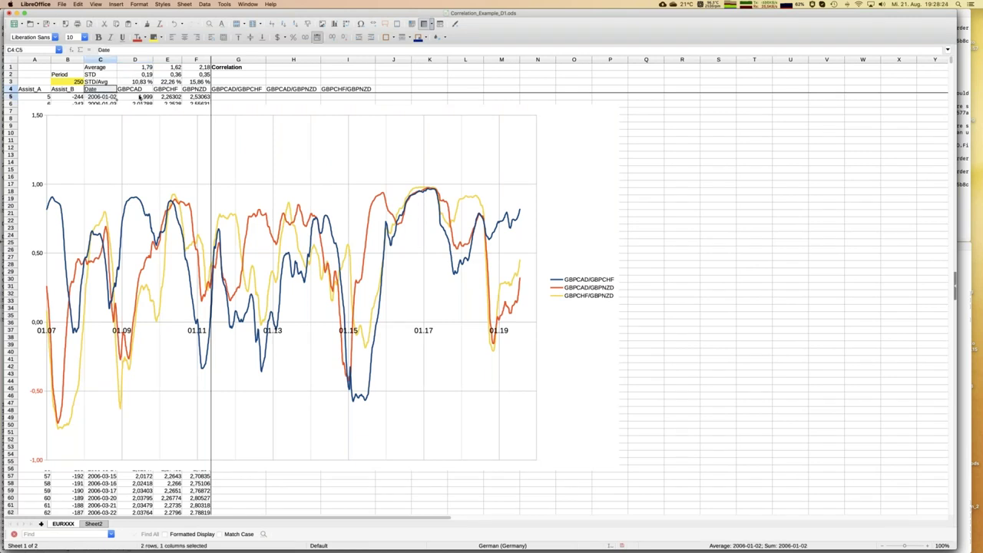
{"action": "key", "text": "shift+Up"}
{"action": "key", "text": "Right"}
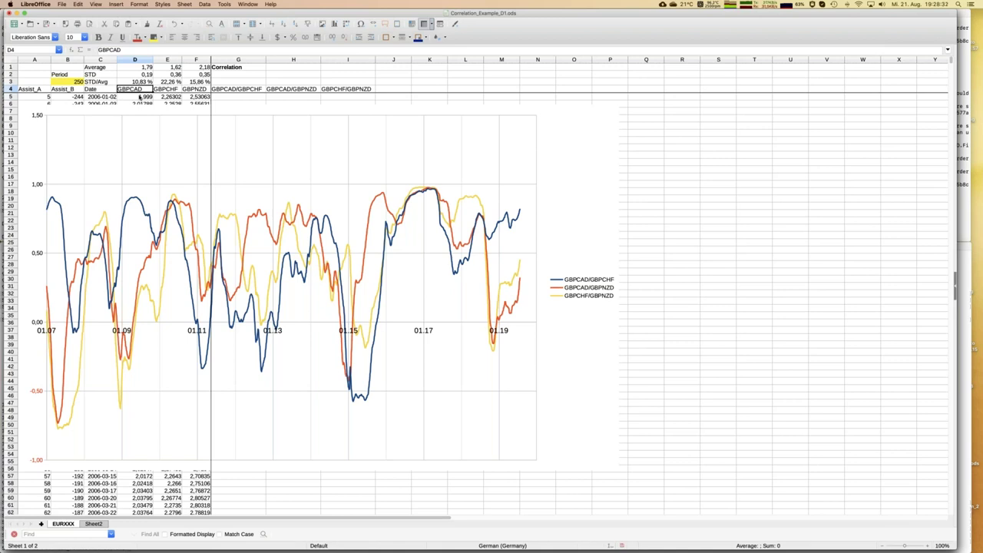
{"action": "key", "text": "Right"}
{"action": "key", "text": "Right"}
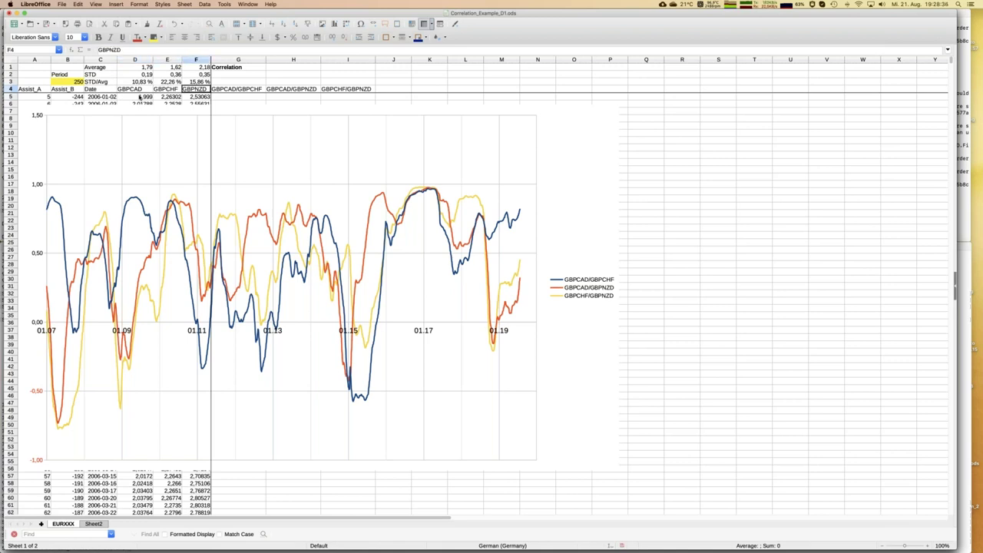
{"action": "key", "text": "Left"}
{"action": "key", "text": "Left"}
{"action": "key", "text": "Down"}
{"action": "key", "text": "Down"}
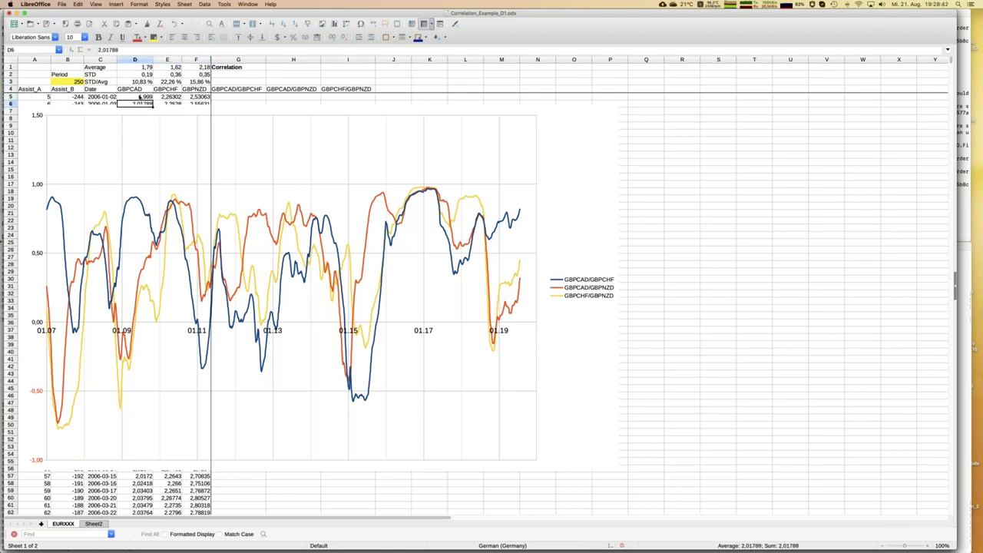
Go to the last data row and inspect its date, GBPCAD and GBPCHF entries
{"action": "key", "text": "super+Down"}
{"action": "key", "text": "Left"}
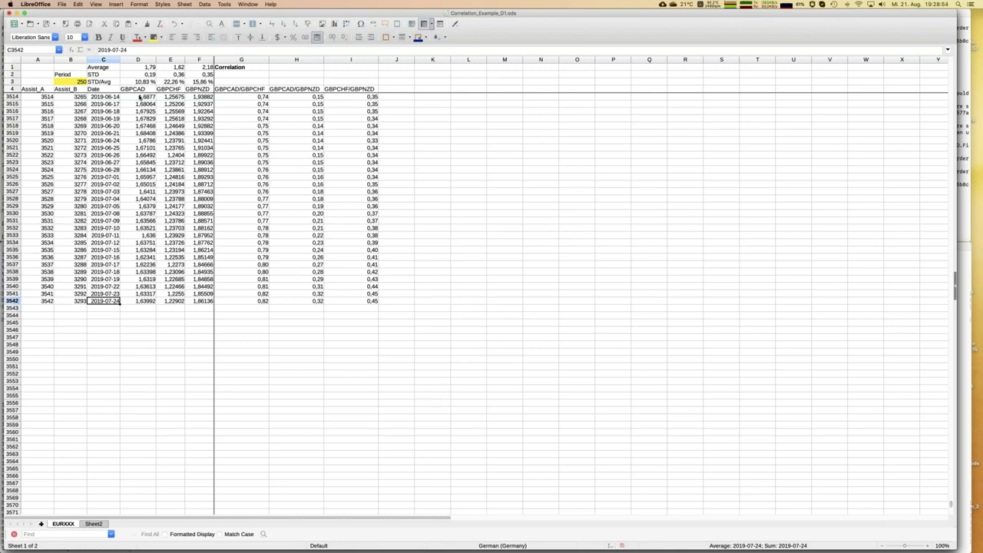
{"action": "key", "text": "Right"}
{"action": "key", "text": "Right"}
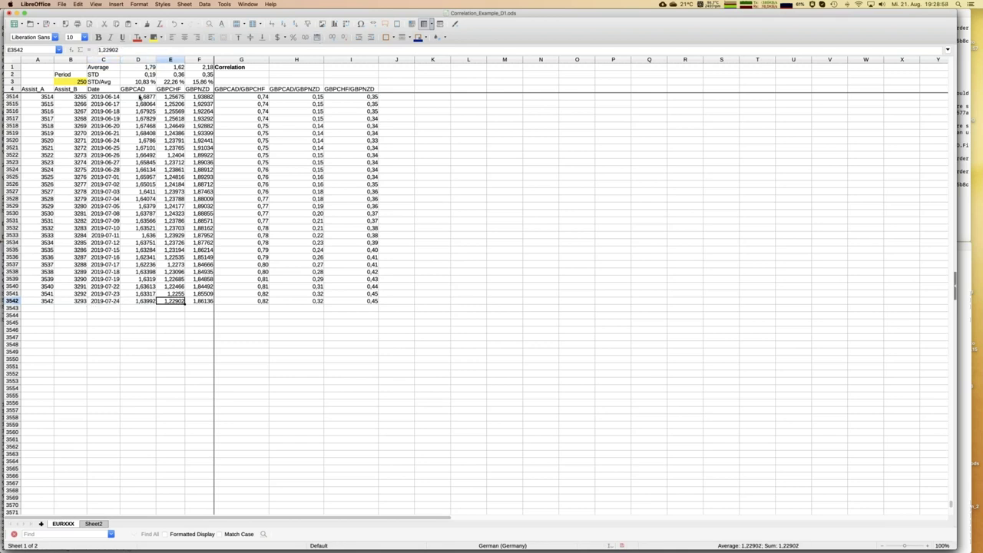
{"action": "key", "text": "Left"}
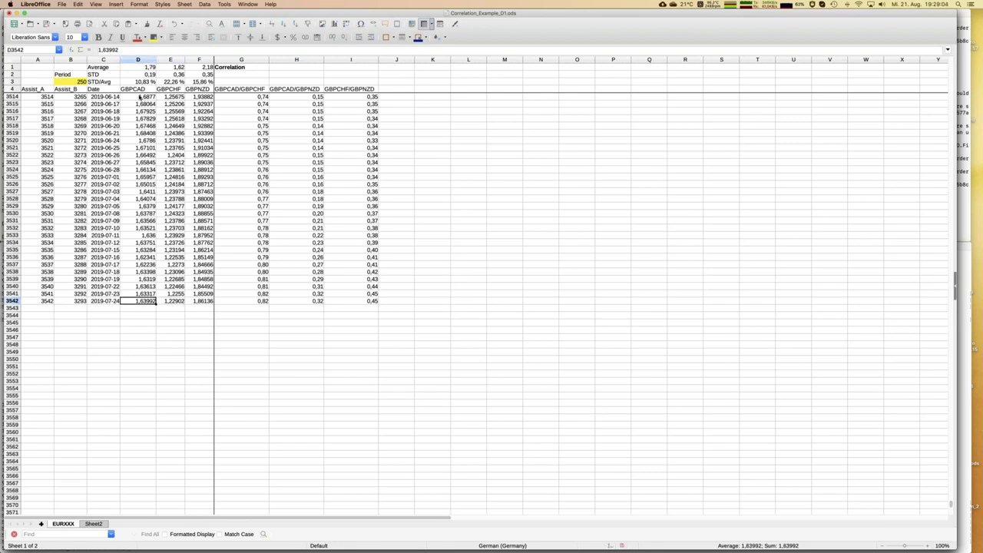
Return to the GBPCAD/GBPCHF header in row 4 and inspect that column's first correlation formula in G265
{"action": "key", "text": "ctrl+Up"}
{"action": "key", "text": "Up"}
{"action": "key", "text": "Up"}
{"action": "key", "text": "Down"}
{"action": "key", "text": "Right"}
{"action": "key", "text": "Right"}
{"action": "key", "text": "Right"}
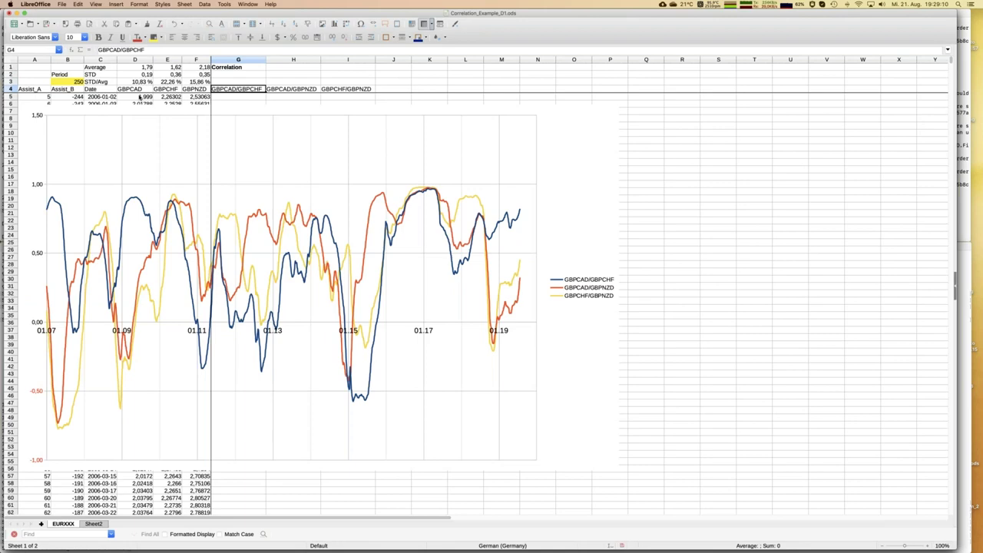
{"action": "key", "text": "Down"}
{"action": "key", "text": "super+Down"}
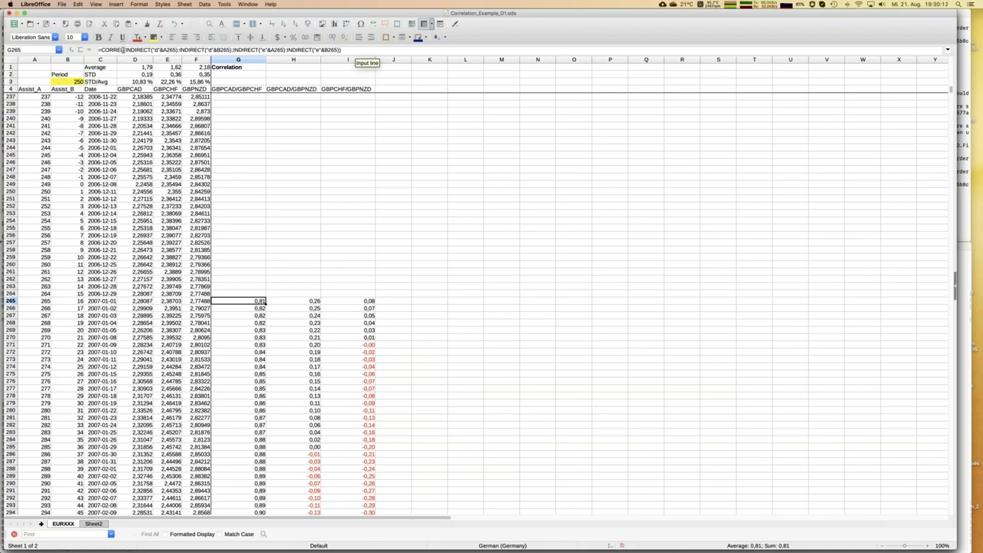
Draft the formula =correl(D243:D251;E243:E251) in cell G250 as a trial and discard it
{"action": "left_click", "coordinate": [244, 193]}
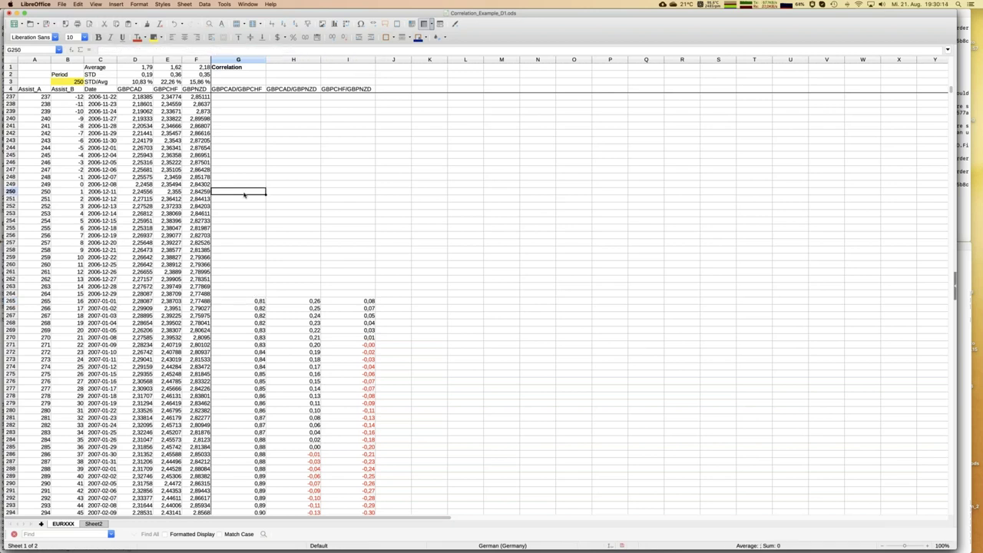
{"action": "type", "text": "=correl"}
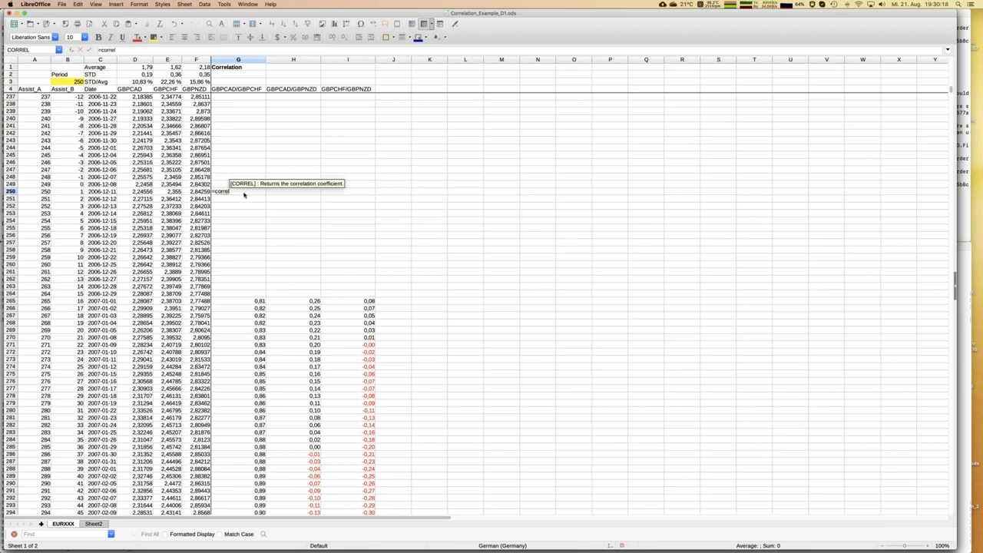
{"action": "type", "text": "("}
{"action": "left_click_drag", "start_coordinate": [135, 144], "coordinate": [135, 198]}
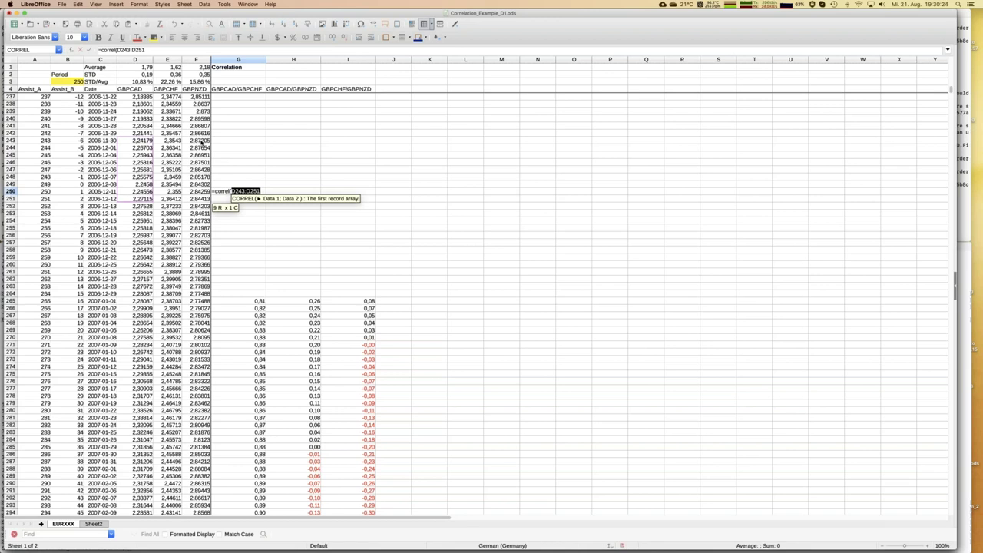
{"action": "type", "text": ";"}
{"action": "left_click_drag", "start_coordinate": [169, 141], "coordinate": [170, 198]}
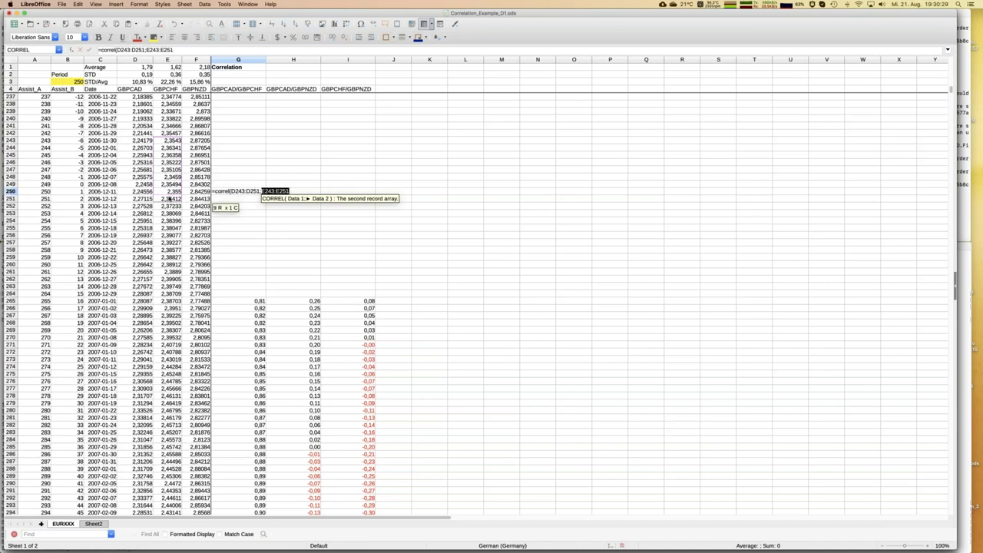
{"action": "type", "text": ")"}
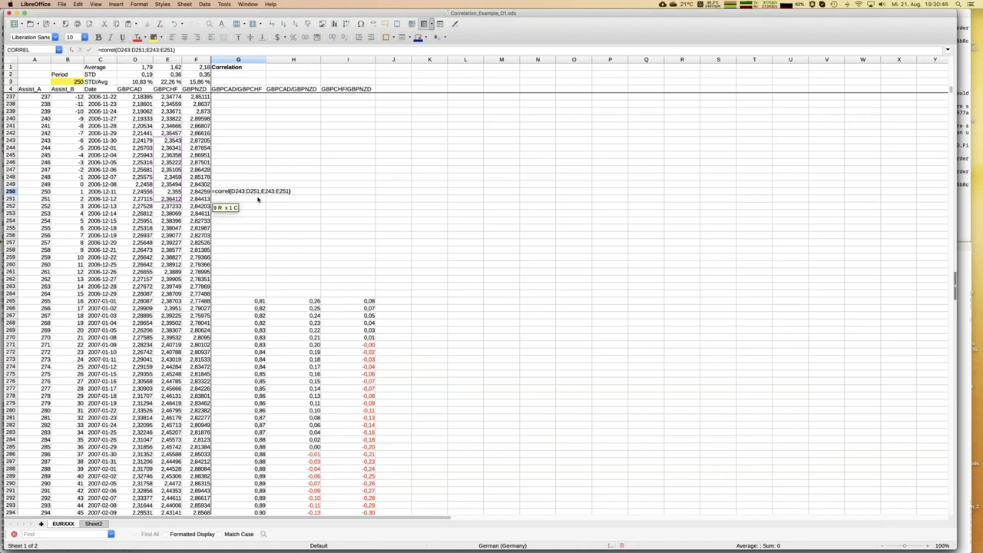
{"action": "key", "text": "Escape"}
Inspect the correlation formula in G265 and its neighbouring columns, and return to the GBPCAD/GBPCHF header in G4
{"action": "key", "text": "Down"}
{"action": "key", "text": "Down"}
{"action": "key", "text": "Down"}
{"action": "key", "text": "Down"}
{"action": "key", "text": "Down"}
{"action": "key", "text": "Down"}
{"action": "key", "text": "Down"}
{"action": "key", "text": "Down"}
{"action": "key", "text": "Down"}
{"action": "key", "text": "Down"}
{"action": "key", "text": "Down"}
{"action": "key", "text": "Down"}
{"action": "key", "text": "Down"}
{"action": "key", "text": "Down"}
{"action": "key", "text": "Down"}
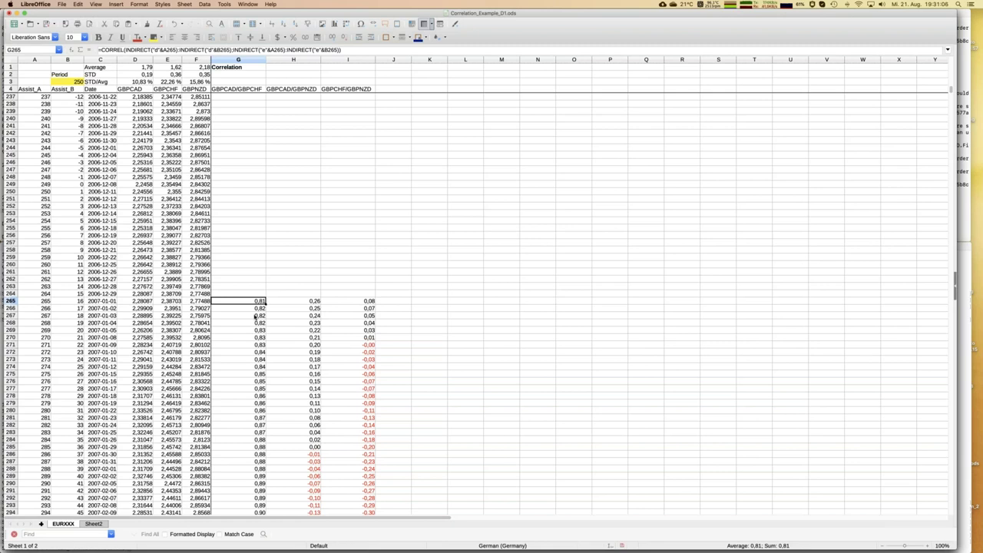
{"action": "key", "text": "shift+Right"}
{"action": "key", "text": "shift+Right"}
{"action": "key", "text": "shift+Left"}
{"action": "key", "text": "shift+Left"}
{"action": "left_click", "coordinate": [244, 309]}
{"action": "key", "text": "super+Up"}
{"action": "key", "text": "super+Up"}
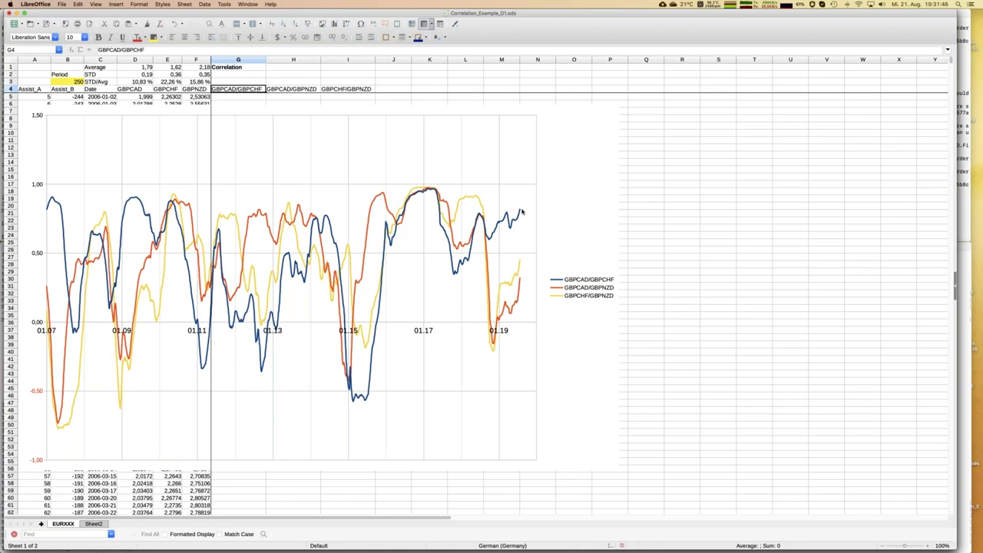
Check the last data row of the GBPCHF column and return to its standard deviation formula in E2
{"action": "left_click", "coordinate": [157, 479]}
{"action": "key", "text": "super+Down"}
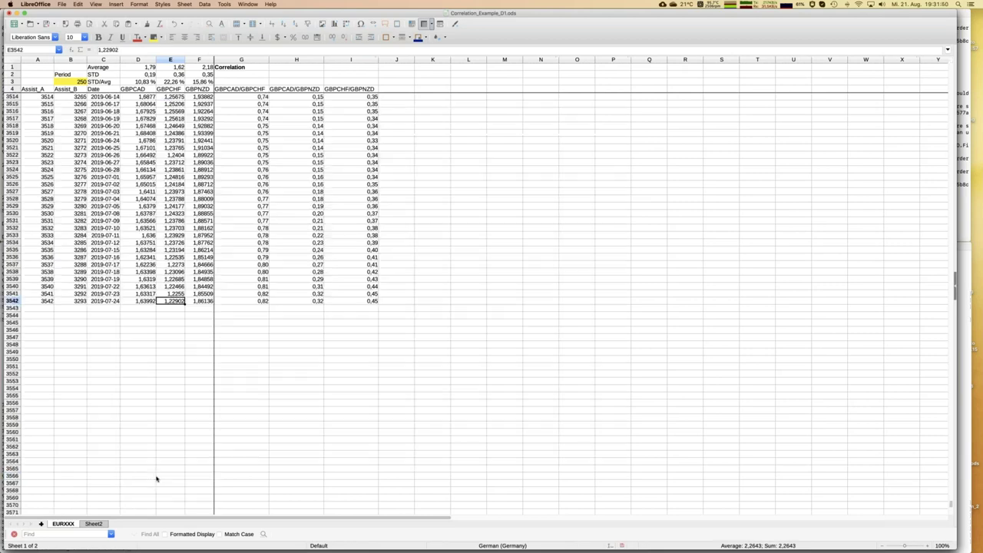
{"action": "key", "text": "super+Up"}
{"action": "key", "text": "Down"}
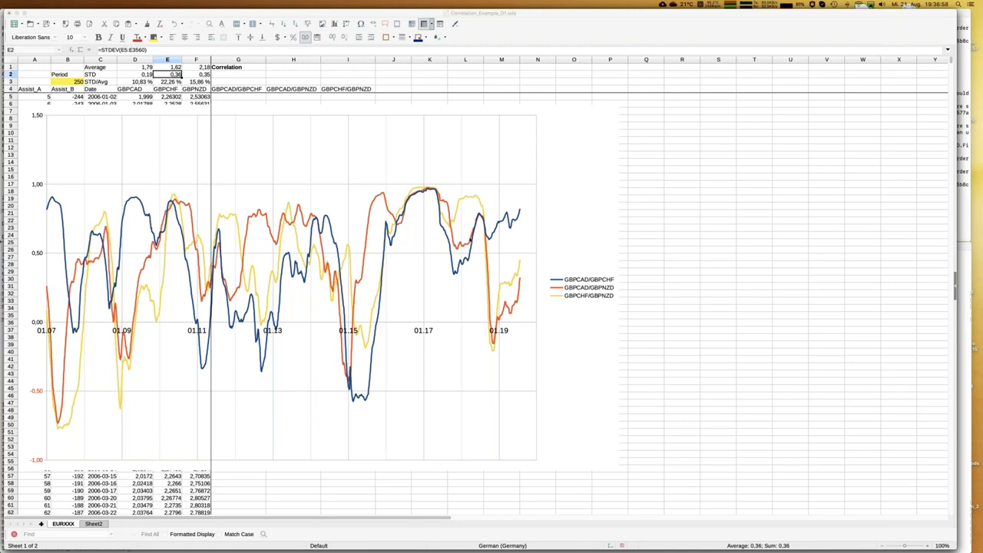
Switch to the presentation JFD_Brokers_Korrelation_GE_20190821.odp and show slide 7 on EURXXX correlations
{"action": "mouse_move", "coordinate": [4, 209]}
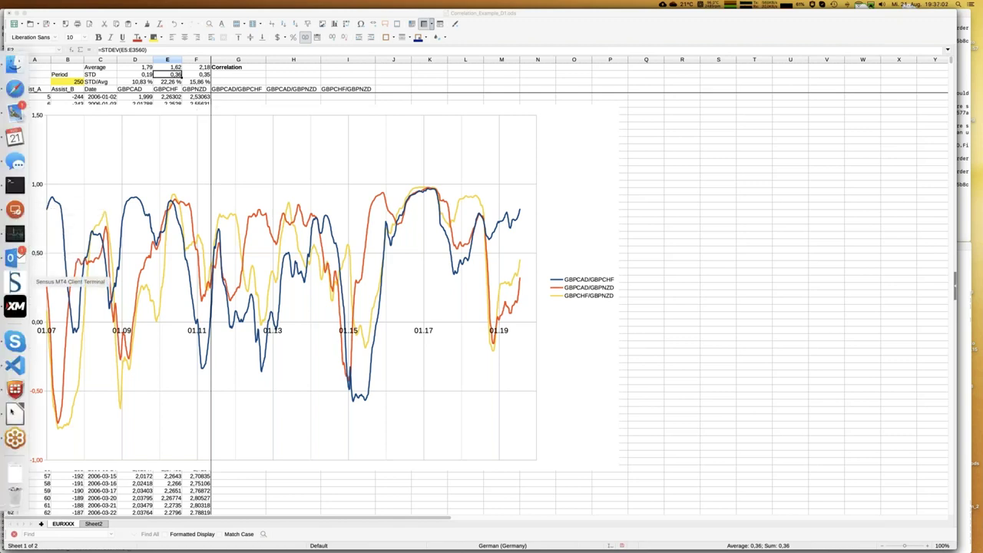
{"action": "left_click", "coordinate": [15, 413]}
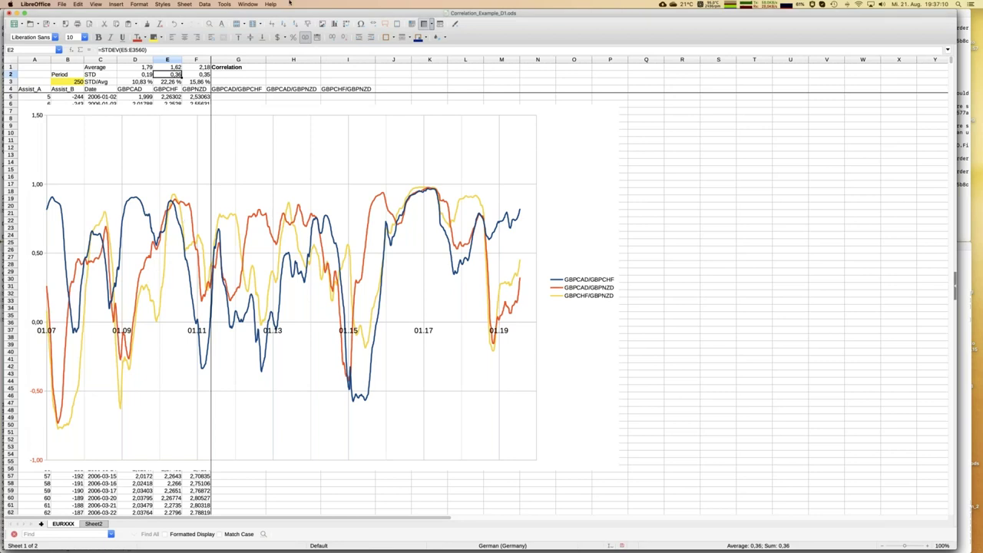
{"action": "left_click", "coordinate": [248, 5]}
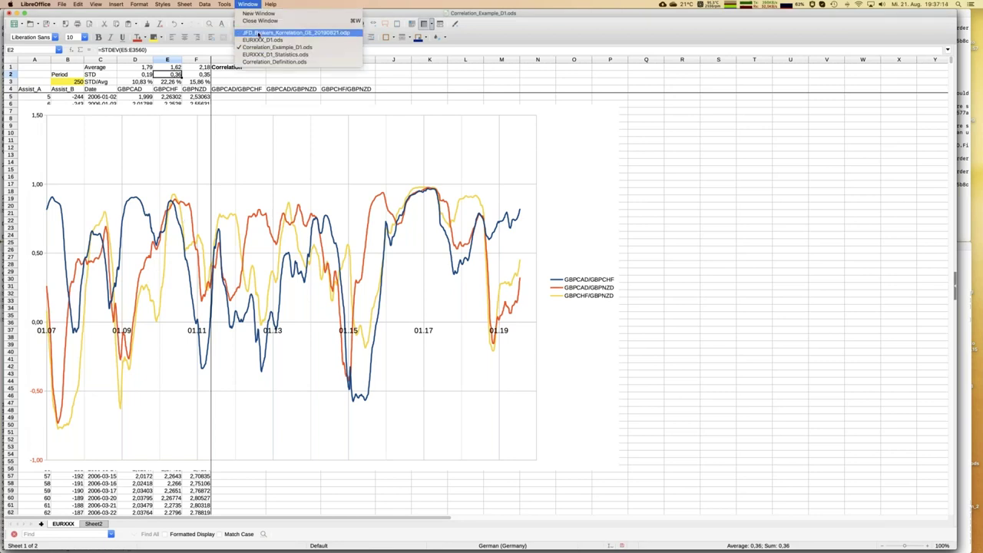
{"action": "left_click", "coordinate": [259, 33]}
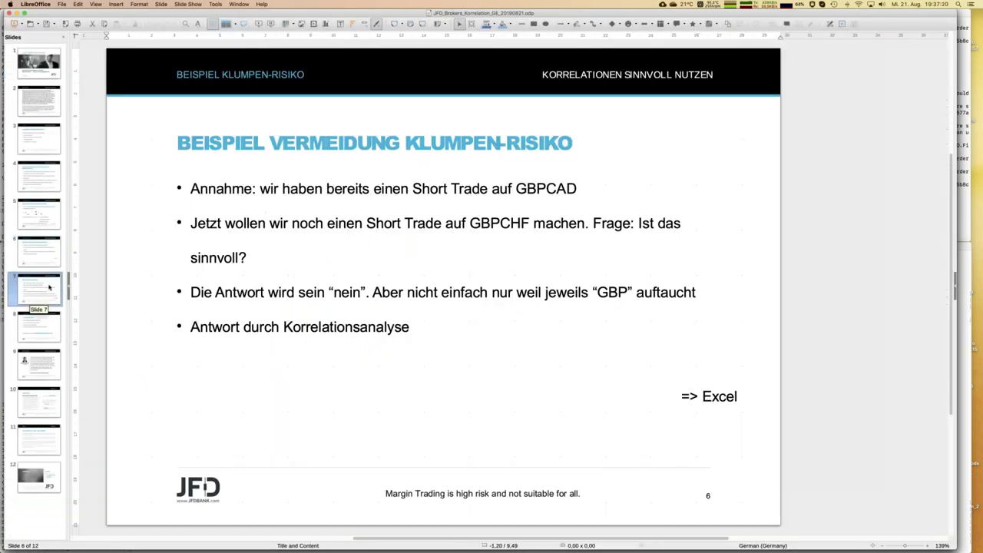
{"action": "left_click", "coordinate": [49, 287]}
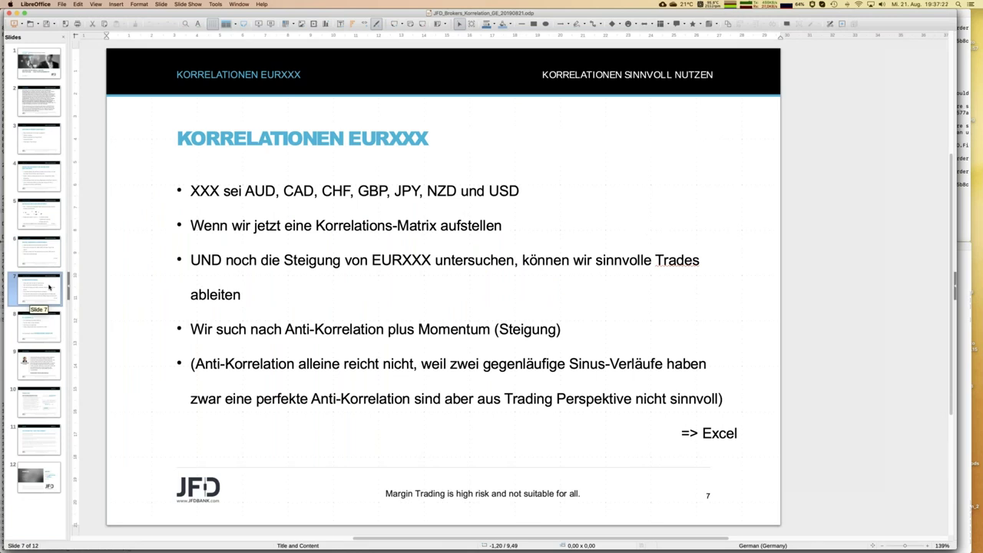
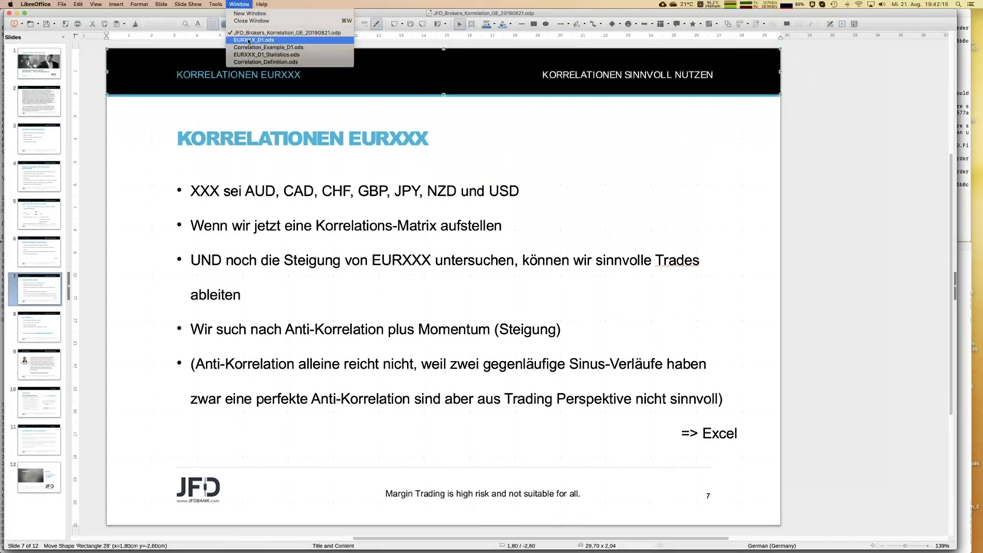
Bring the spreadsheet EURXXX_D1.ods to the front and select the EURAUD header in D4
{"action": "left_click", "coordinate": [248, 40]}
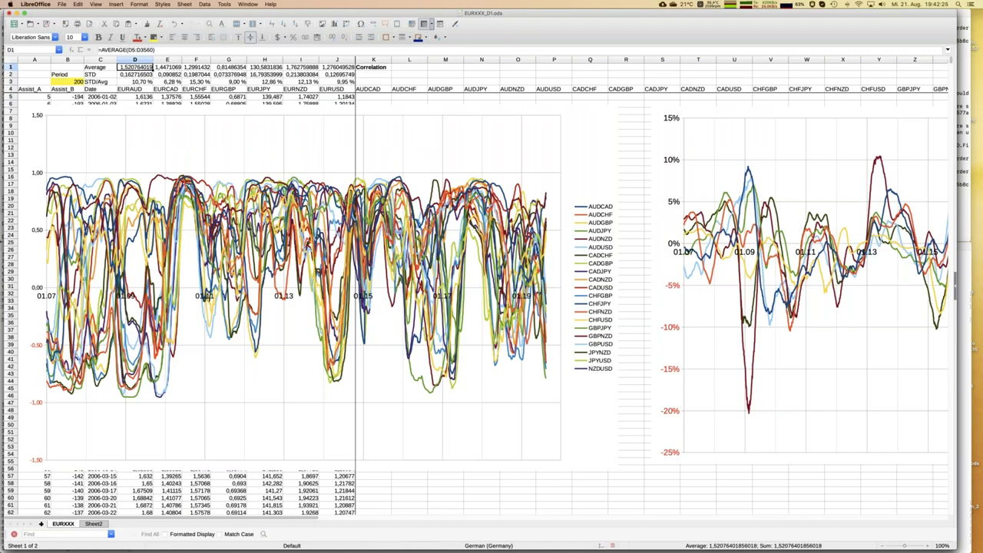
{"action": "key", "text": "Down"}
{"action": "key", "text": "Down"}
{"action": "key", "text": "Down"}
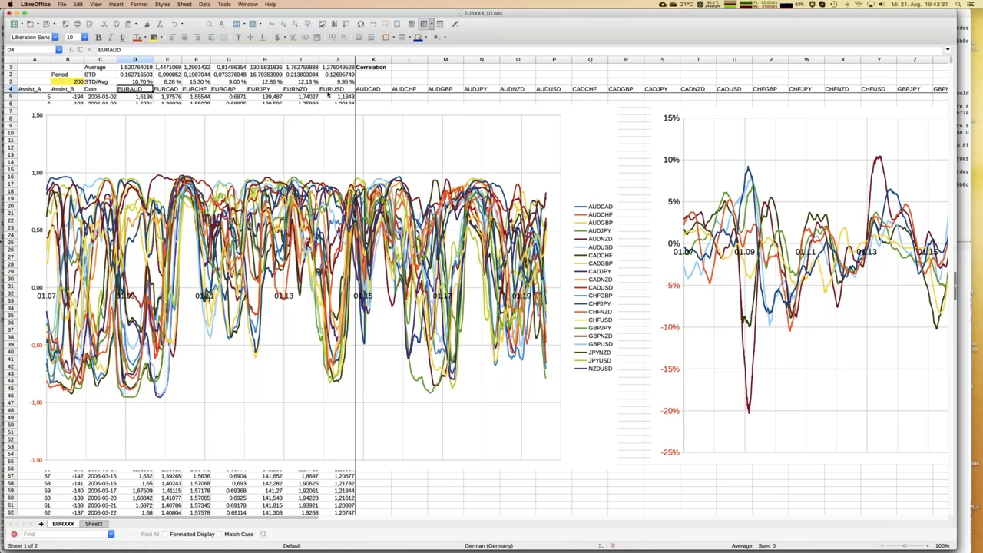
Examine the correlation column headers starting at AUDCAD and inspect that column's first correlation formula in K265
{"action": "left_click", "coordinate": [378, 90]}
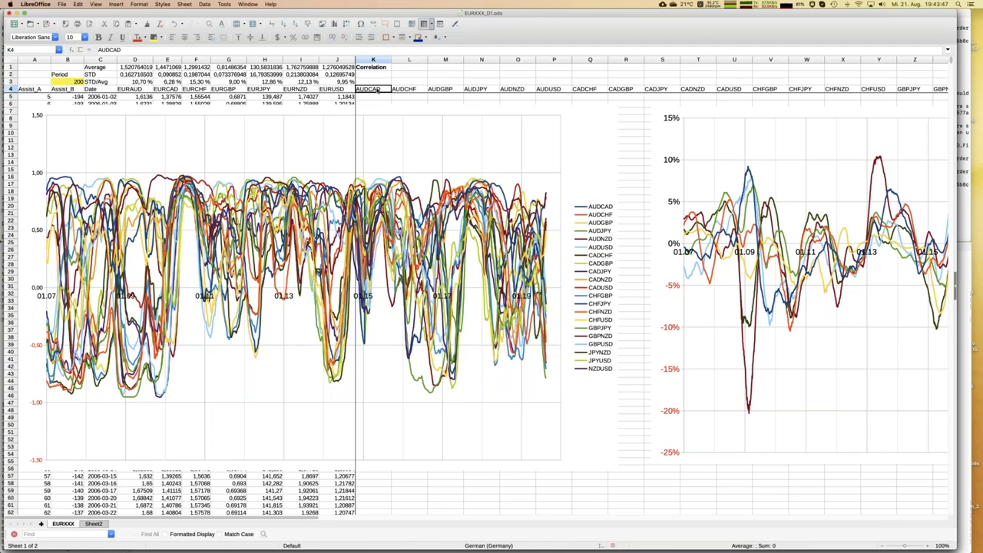
{"action": "scroll", "coordinate": [134, 92], "scroll_direction": "right", "scroll_amount": 1}
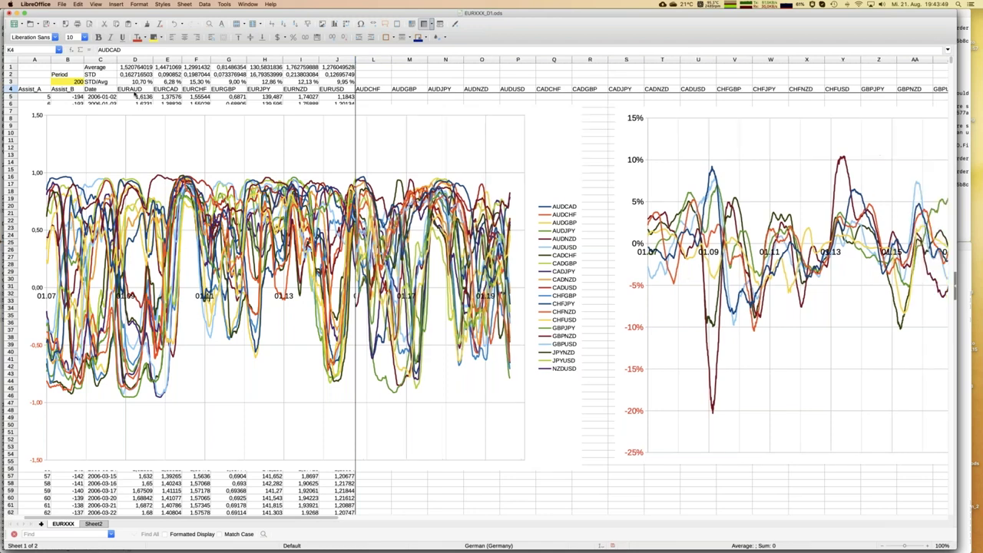
{"action": "left_click", "coordinate": [365, 89]}
{"action": "key", "text": "Left"}
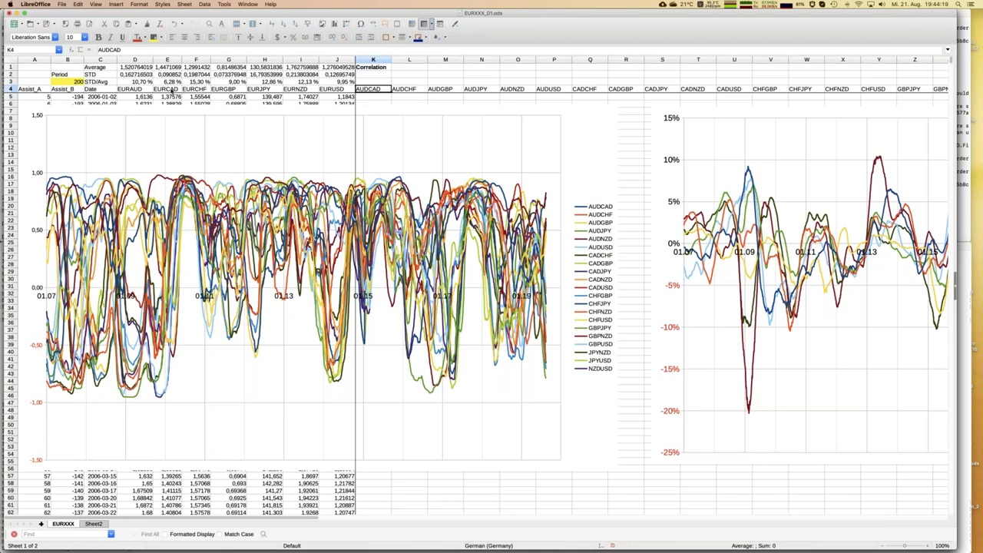
{"action": "key", "text": "ctrl+Down"}
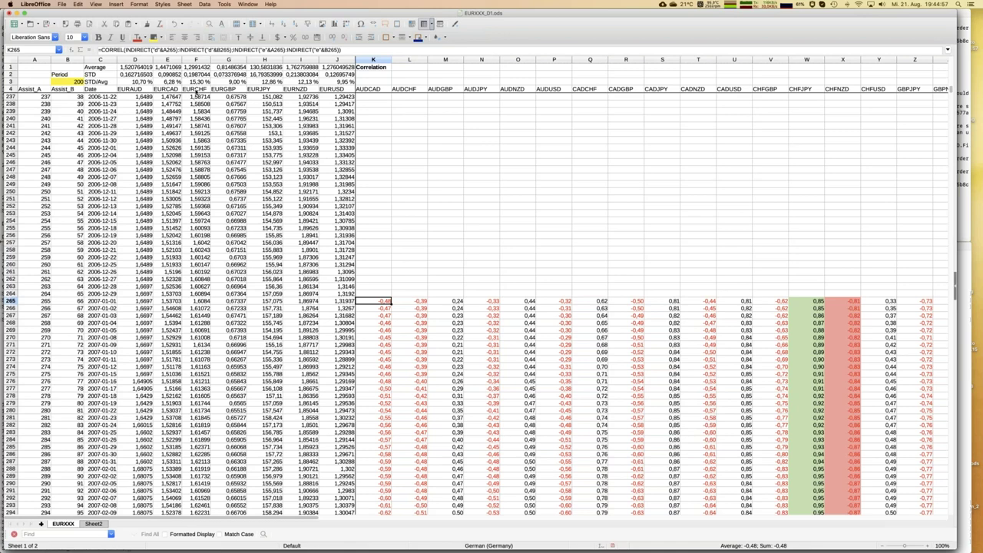
Inspect the correlation formulas along row 265 from AUDCHF through NZDUSD and the Max and Min columns
{"action": "key", "text": "Right"}
{"action": "key", "text": "Right"}
{"action": "key", "text": "Right"}
{"action": "key", "text": "Right"}
{"action": "key", "text": "Right"}
{"action": "key", "text": "Right"}
{"action": "key", "text": "Right"}
{"action": "key", "text": "Right"}
{"action": "key", "text": "Right"}
{"action": "key", "text": "Right"}
{"action": "key", "text": "Right"}
{"action": "key", "text": "Right"}
{"action": "key", "text": "Right"}
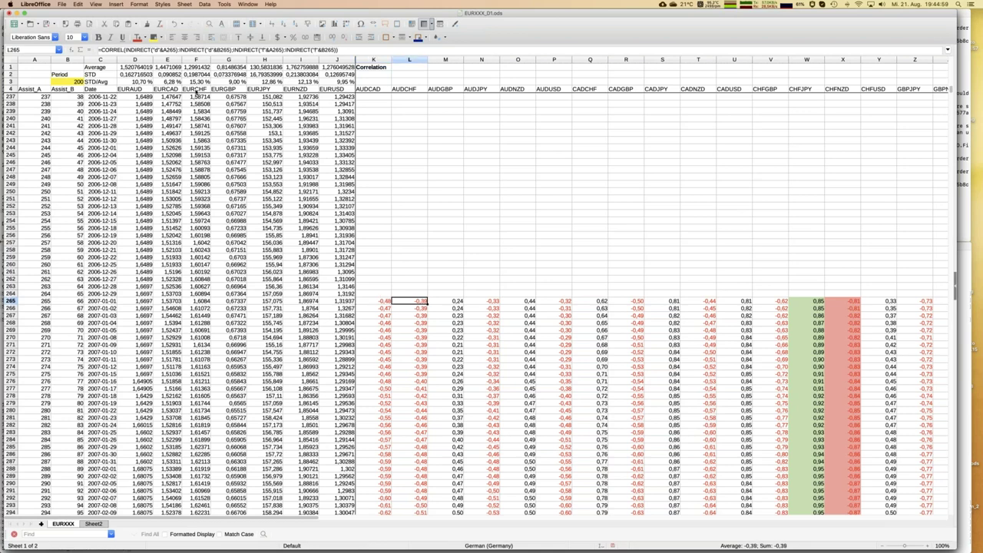
{"action": "key", "text": "Right"}
{"action": "key", "text": "Right"}
{"action": "key", "text": "Right"}
{"action": "key", "text": "Right"}
{"action": "key", "text": "Right"}
{"action": "key", "text": "Right"}
{"action": "key", "text": "Right"}
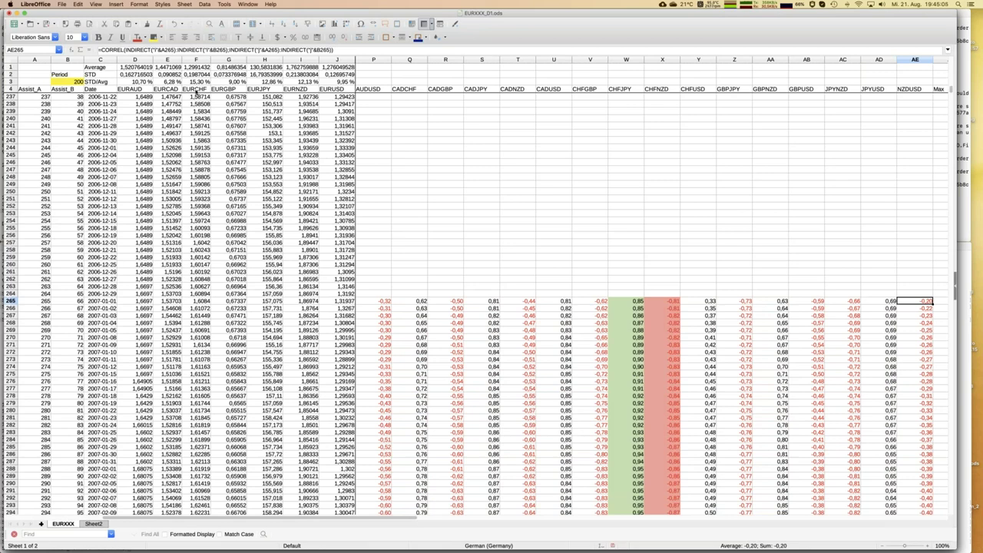
{"action": "key", "text": "Right"}
{"action": "key", "text": "Right"}
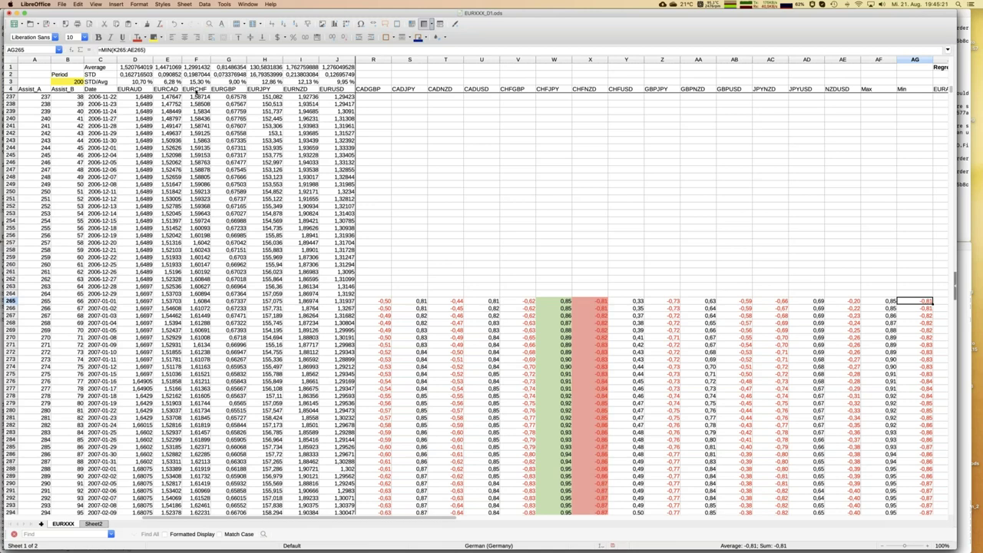
Examine the regression formulas in row 265 across the EUR pair columns and return to EURAUD in AH265
{"action": "key", "text": "Right"}
{"action": "key", "text": "Right"}
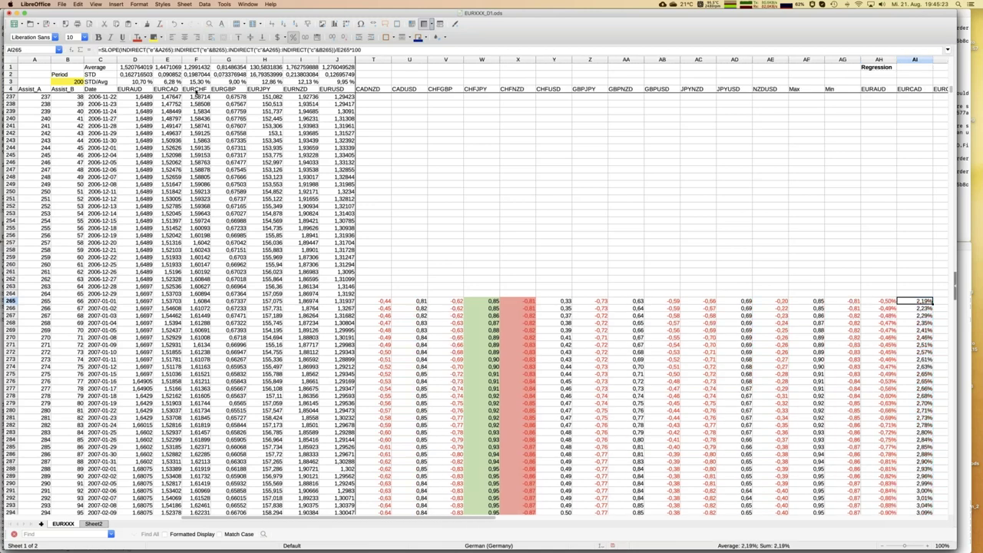
{"action": "key", "text": "Right"}
{"action": "key", "text": "Right"}
{"action": "key", "text": "Right"}
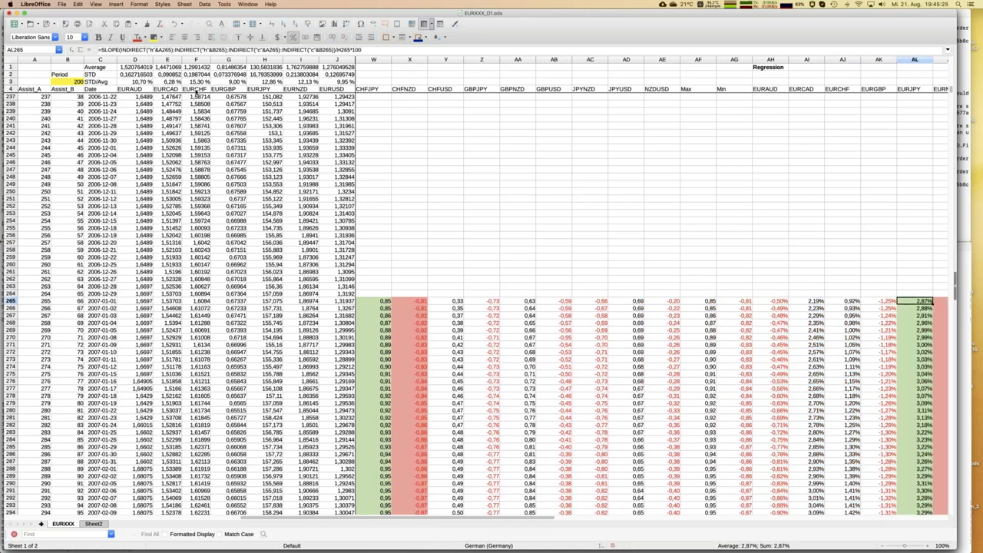
{"action": "key", "text": "Right"}
{"action": "key", "text": "Right"}
{"action": "key", "text": "Left"}
{"action": "key", "text": "Left"}
{"action": "key", "text": "Left"}
{"action": "key", "text": "Left"}
{"action": "key", "text": "Left"}
{"action": "key", "text": "Left"}
{"action": "key", "text": "Left"}
{"action": "key", "text": "Left"}
{"action": "key", "text": "Right"}
{"action": "key", "text": "Right"}
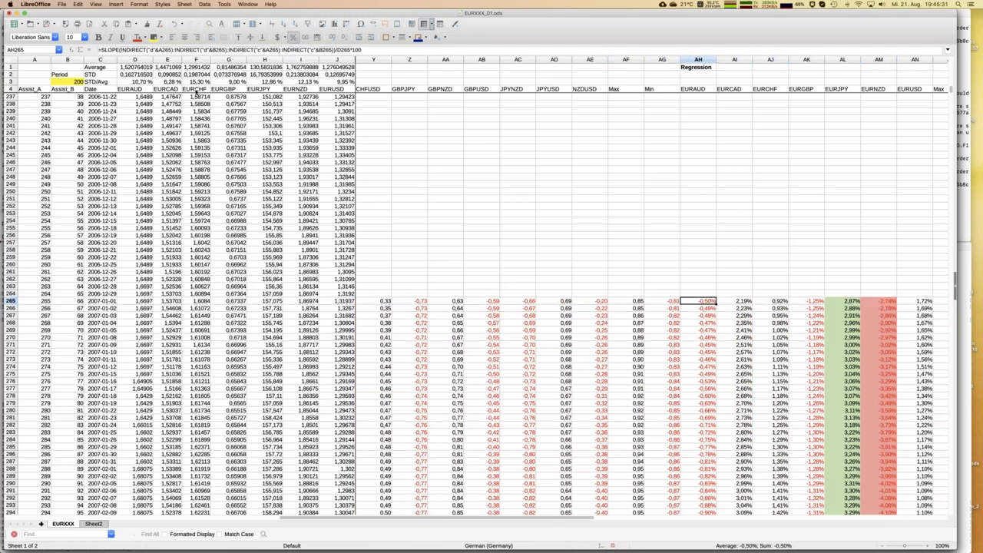
Check the regression values in row 266 from EURAUD to EURUSD, including the Max and Min columns
{"action": "key", "text": "Down"}
{"action": "key", "text": "Right"}
{"action": "key", "text": "Right"}
{"action": "key", "text": "Right"}
{"action": "key", "text": "Right"}
{"action": "key", "text": "Right"}
{"action": "key", "text": "Right"}
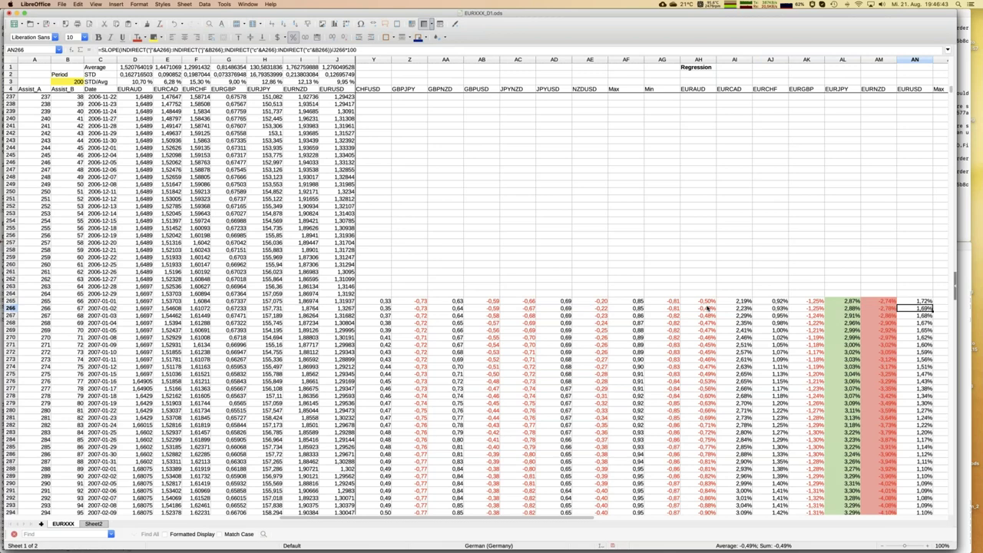
{"action": "key", "text": "Right"}
{"action": "key", "text": "Right"}
{"action": "key", "text": "Right"}
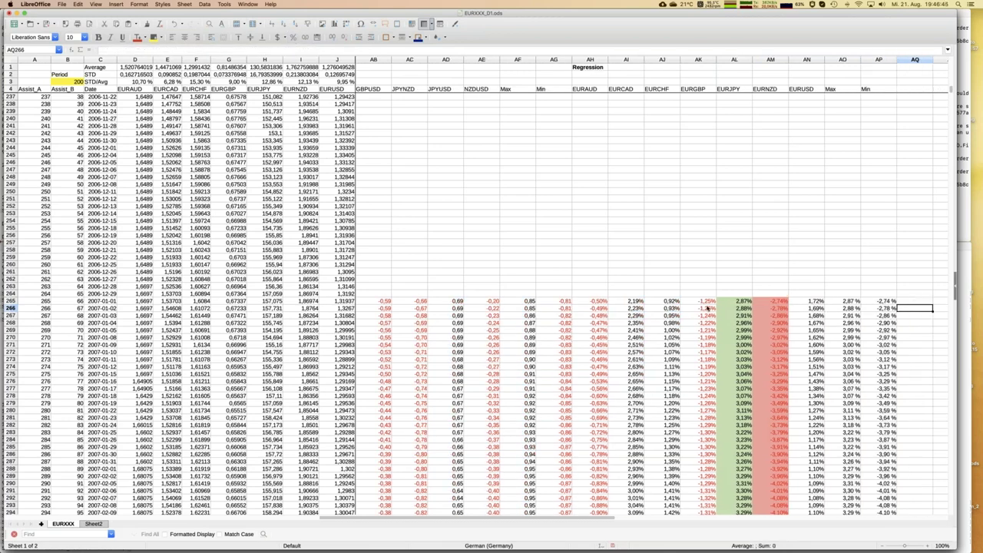
{"action": "key", "text": "Right"}
{"action": "key", "text": "Right"}
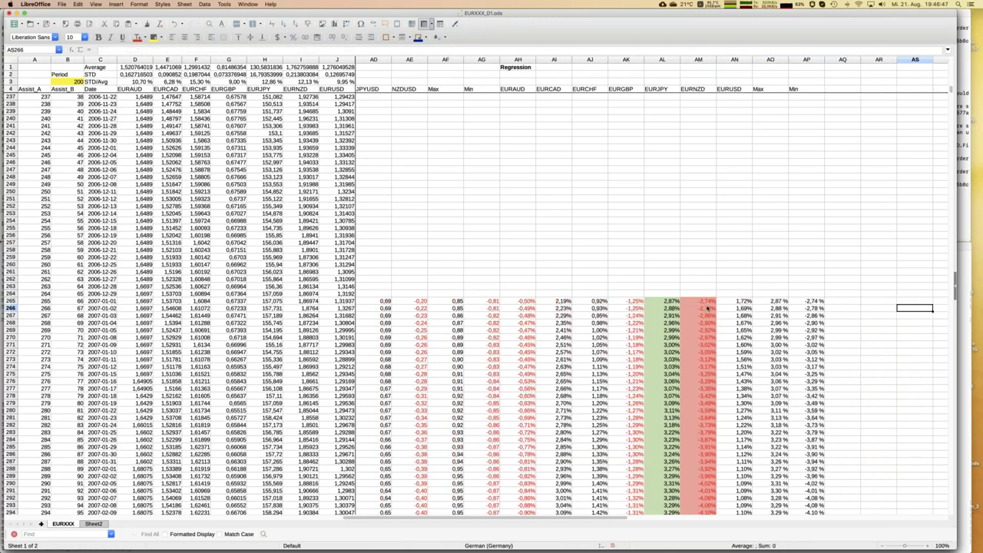
Go back to the EURJPY regression formula in AL265
{"action": "key", "text": "Left"}
{"action": "key", "text": "Left"}
{"action": "key", "text": "Left"}
{"action": "key", "text": "Left"}
{"action": "key", "text": "Left"}
{"action": "key", "text": "Left"}
{"action": "key", "text": "Up"}
{"action": "key", "text": "Left"}
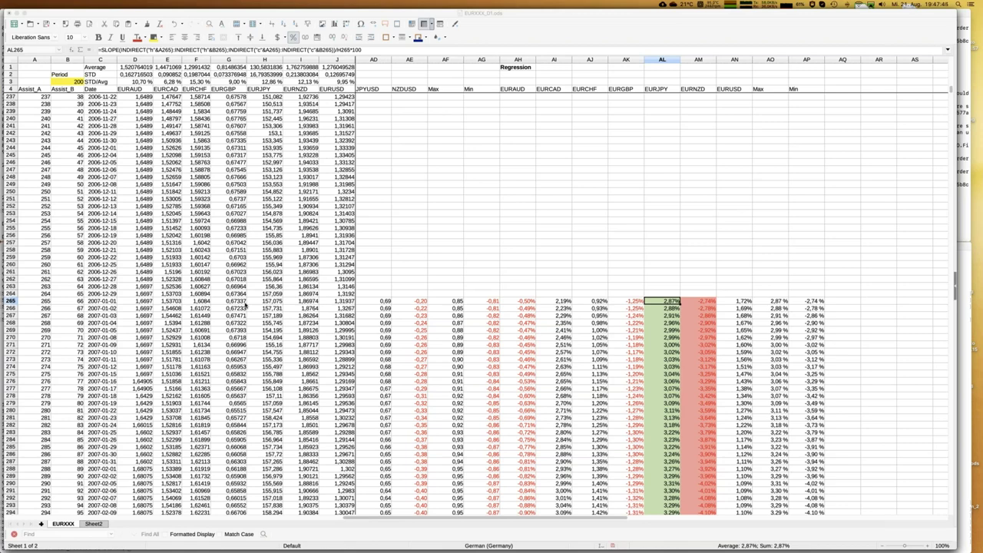
Go to the top of the EURXXX sheet from the EURGBP column and show the full correlation chart beside cell L1
{"action": "left_click", "coordinate": [245, 302]}
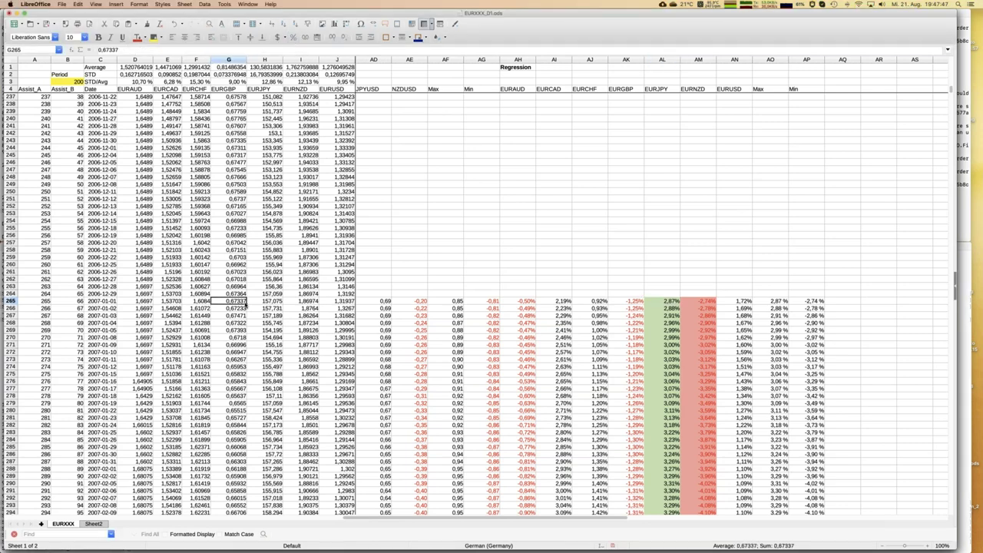
{"action": "key", "text": "ctrl+Up"}
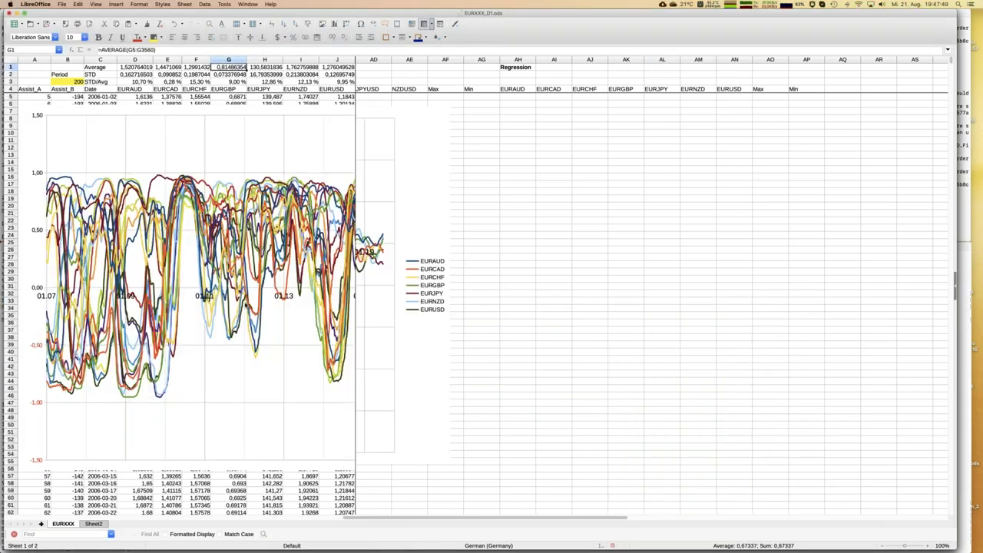
{"action": "key", "text": "Right"}
{"action": "key", "text": "Right"}
{"action": "key", "text": "Right"}
{"action": "key", "text": "Right"}
{"action": "key", "text": "Right"}
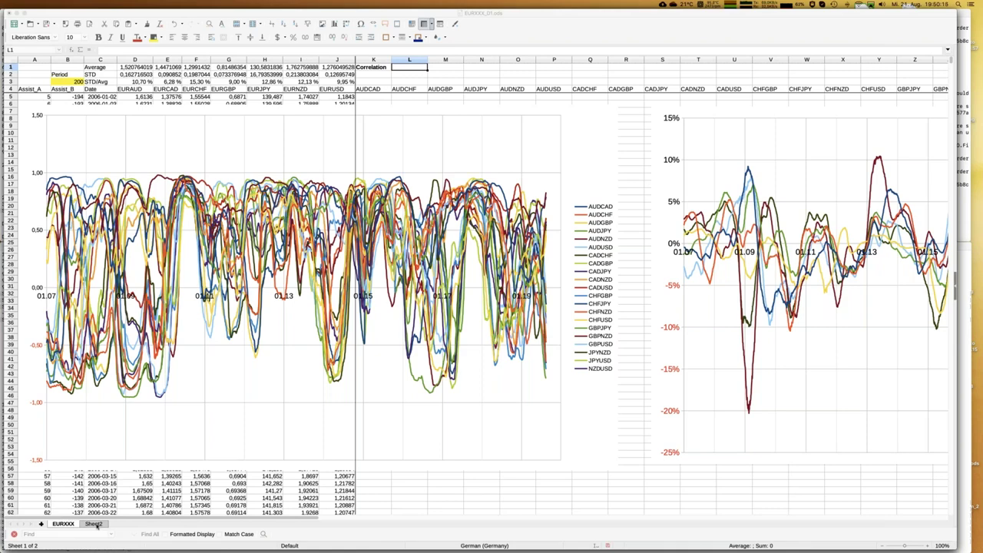
Open Sheet2 with the Correlation and Regression tables, enlarge it to 110% and select the AUDCAD value in B5
{"action": "left_click", "coordinate": [93, 523]}
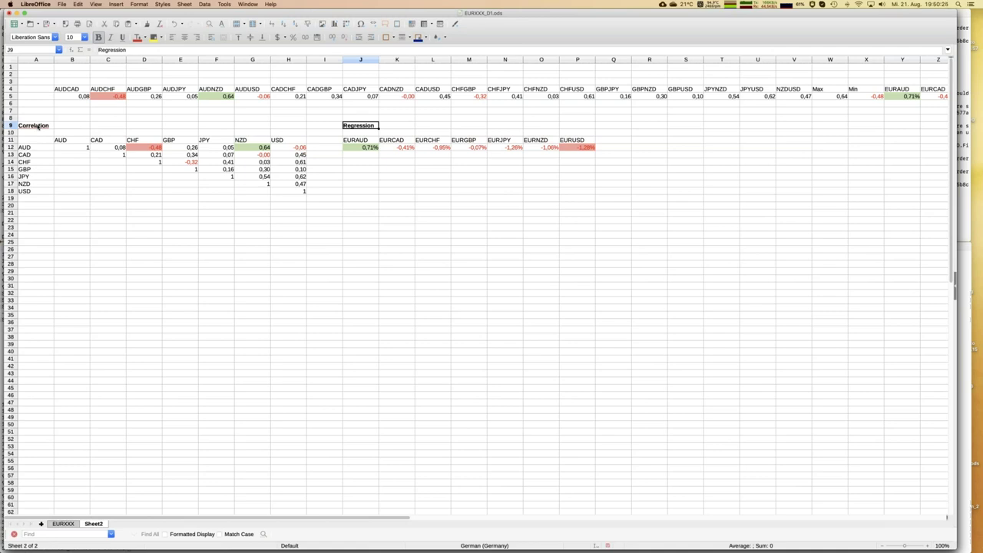
{"action": "left_click", "coordinate": [971, 22]}
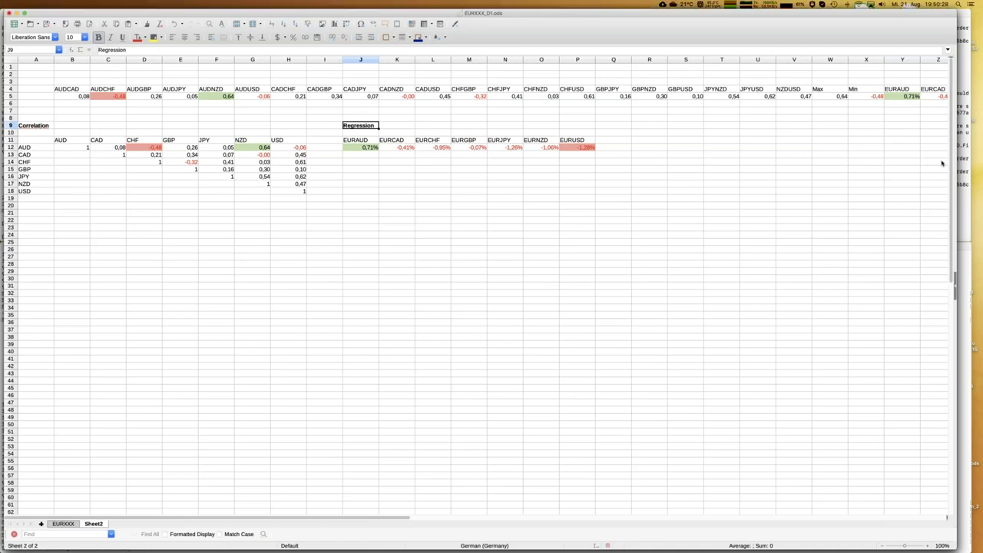
{"action": "left_click", "coordinate": [927, 546]}
{"action": "left_click", "coordinate": [927, 547]}
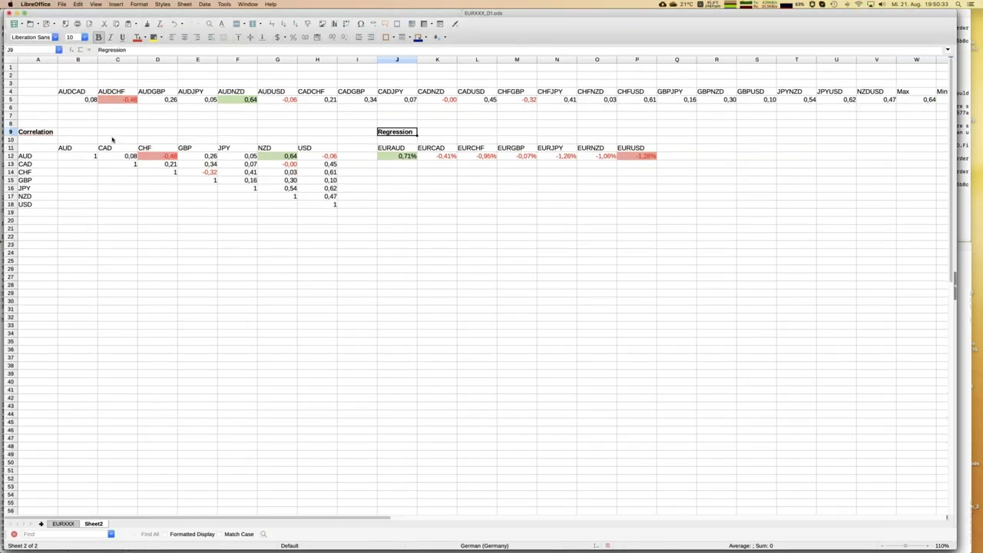
{"action": "left_click", "coordinate": [83, 100]}
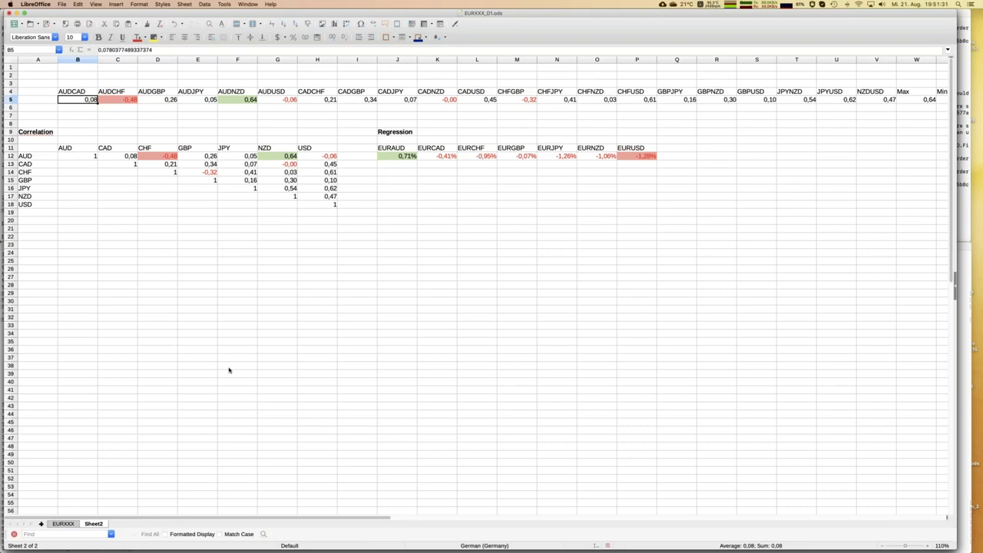
Return to the EURXXX sheet and go down the AUDCHF column to the last data row in L3560
{"action": "left_click", "coordinate": [63, 524]}
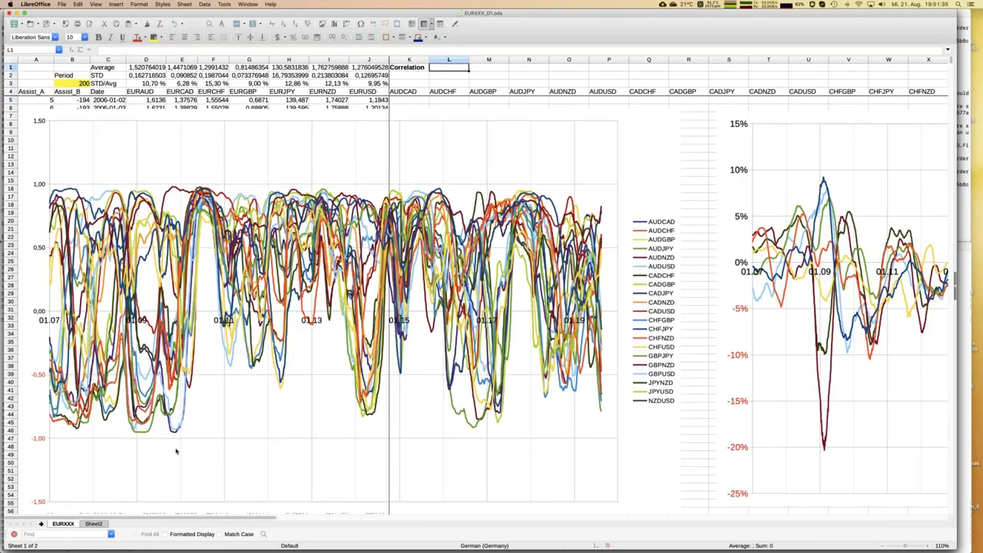
{"action": "key", "text": "Down"}
{"action": "key", "text": "Down"}
{"action": "key", "text": "Down"}
{"action": "key", "text": "Down"}
{"action": "key", "text": "Down"}
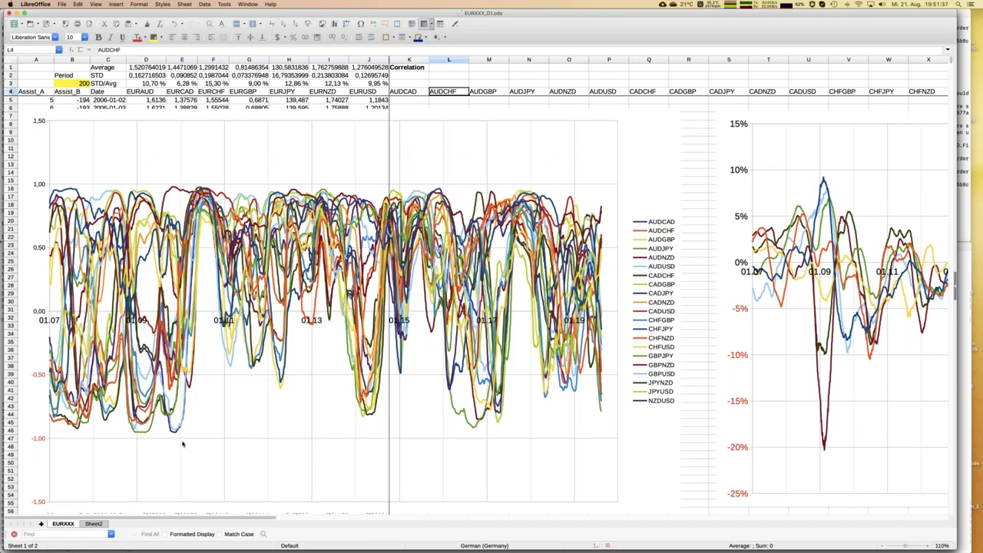
{"action": "key", "text": "ctrl+Down"}
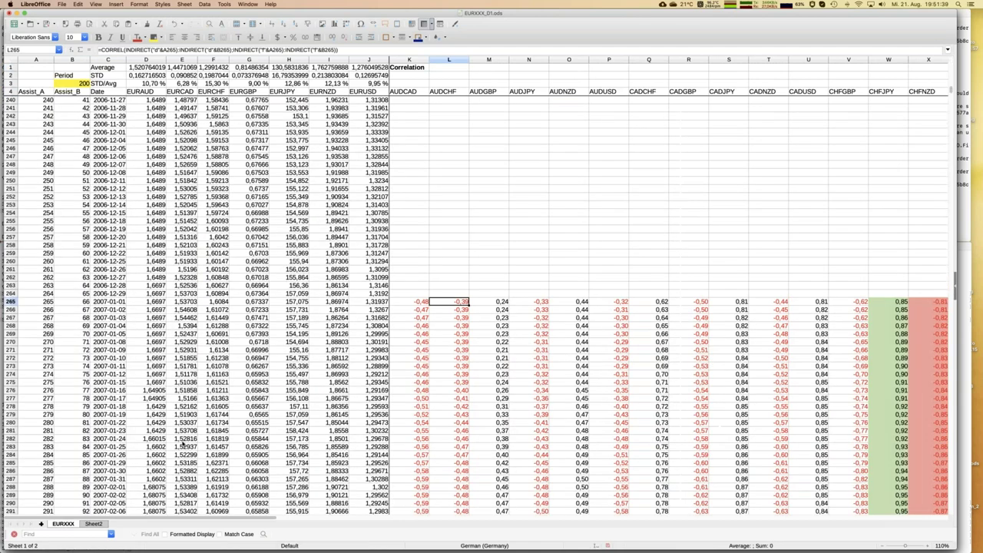
{"action": "key", "text": "ctrl+Down"}
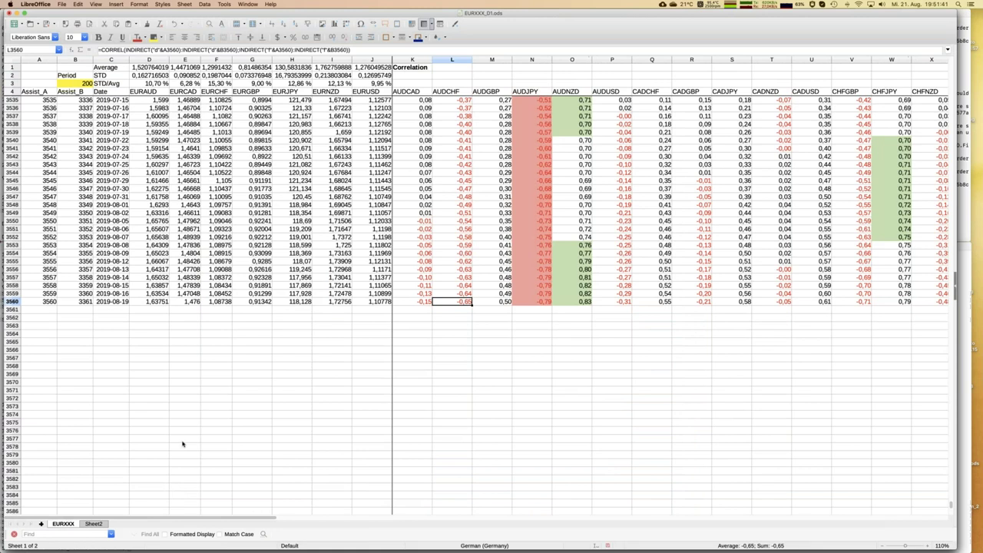
Review the last data row 3560 from Assist_A across the date and the EUR pair prices
{"action": "key", "text": "Left"}
{"action": "key", "text": "Left"}
{"action": "key", "text": "Left"}
{"action": "key", "text": "Left"}
{"action": "key", "text": "Home"}
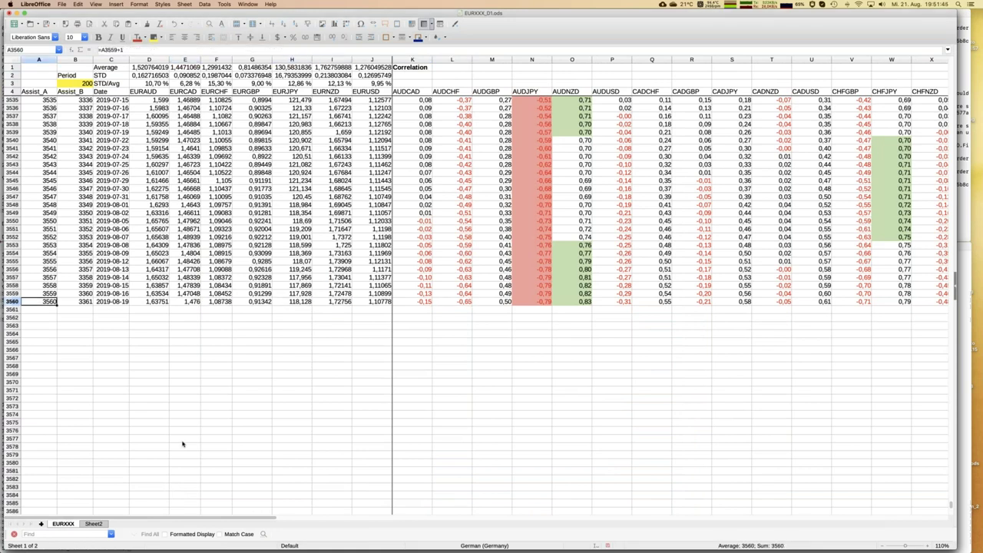
{"action": "key", "text": "Right"}
{"action": "key", "text": "Right"}
{"action": "key", "text": "Right"}
{"action": "key", "text": "Right"}
{"action": "key", "text": "Right"}
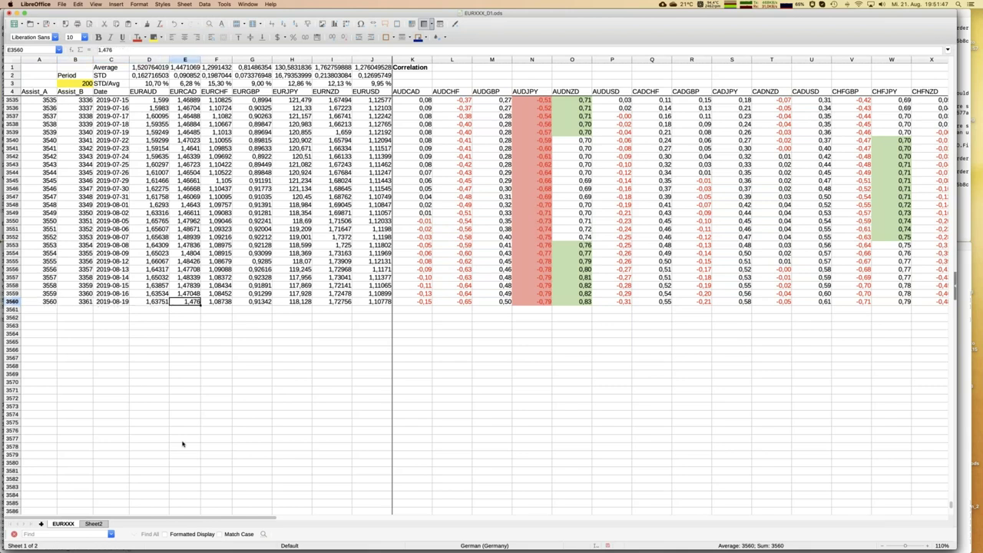
{"action": "key", "text": "Right"}
{"action": "key", "text": "Right"}
{"action": "key", "text": "Right"}
{"action": "key", "text": "Right"}
{"action": "key", "text": "Right"}
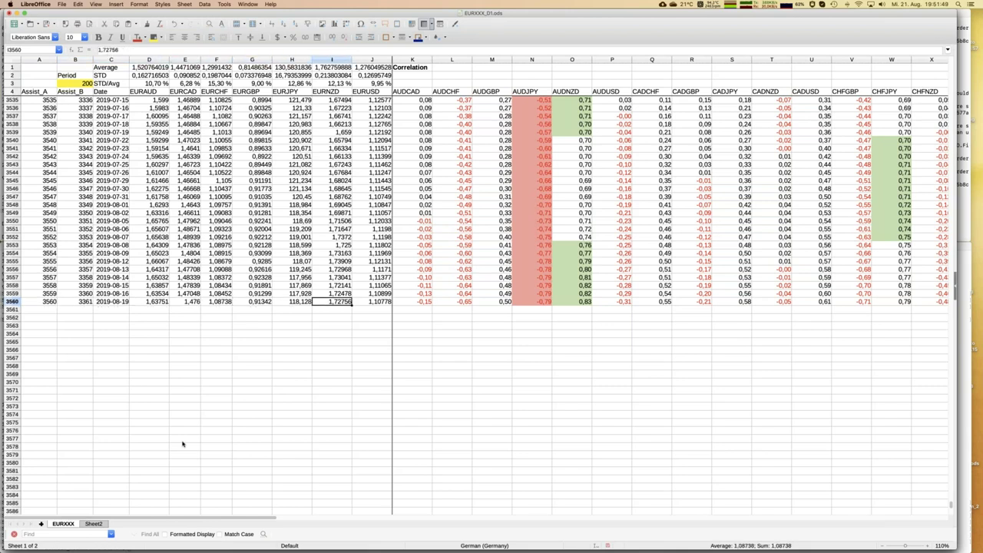
Copy the latest correlation and regression results in K3560:AP3560
{"action": "key", "text": "Left"}
{"action": "key", "text": "Left"}
{"action": "key", "text": "Right"}
{"action": "key", "text": "Right"}
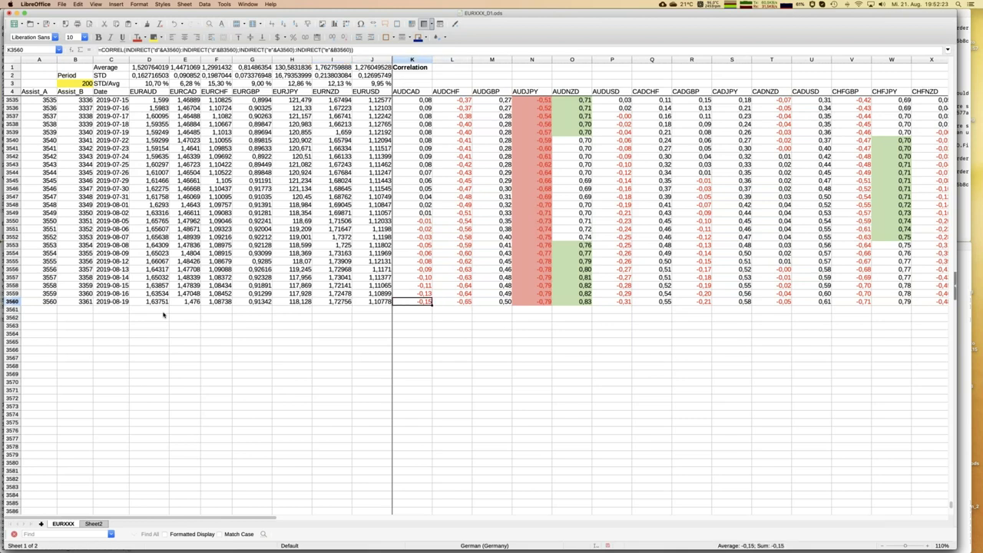
{"action": "key", "text": "ctrl+shift+Right"}
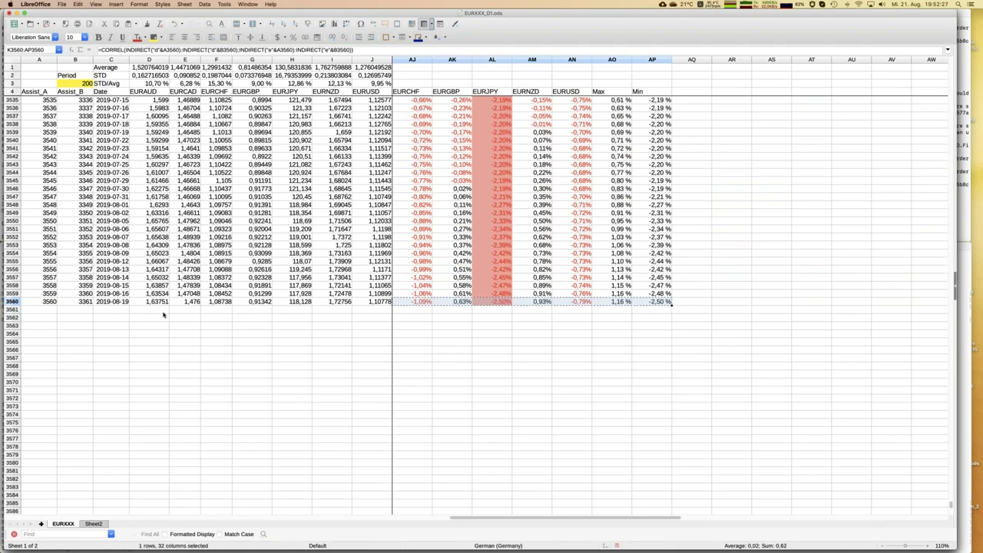
Paste the copied row into Sheet2 at B5 with Paste Special, keeping only text, numbers and date & time
{"action": "left_click", "coordinate": [93, 523]}
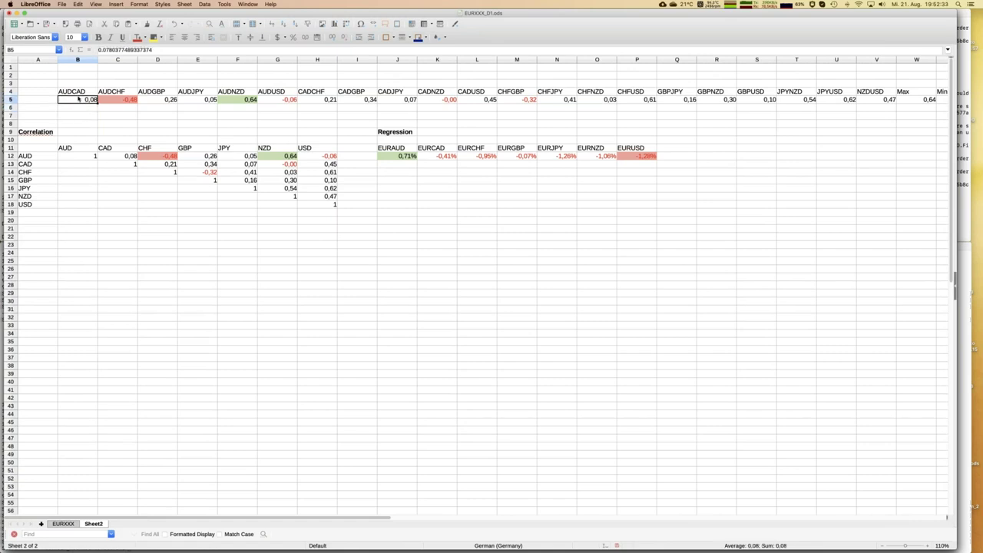
{"action": "key", "text": "super+shift+v"}
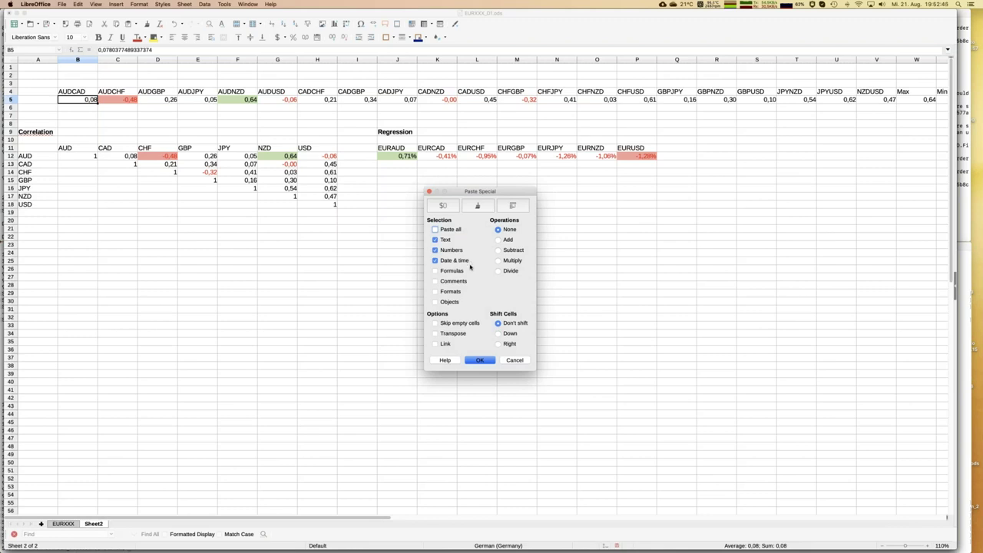
{"action": "left_click", "coordinate": [479, 360]}
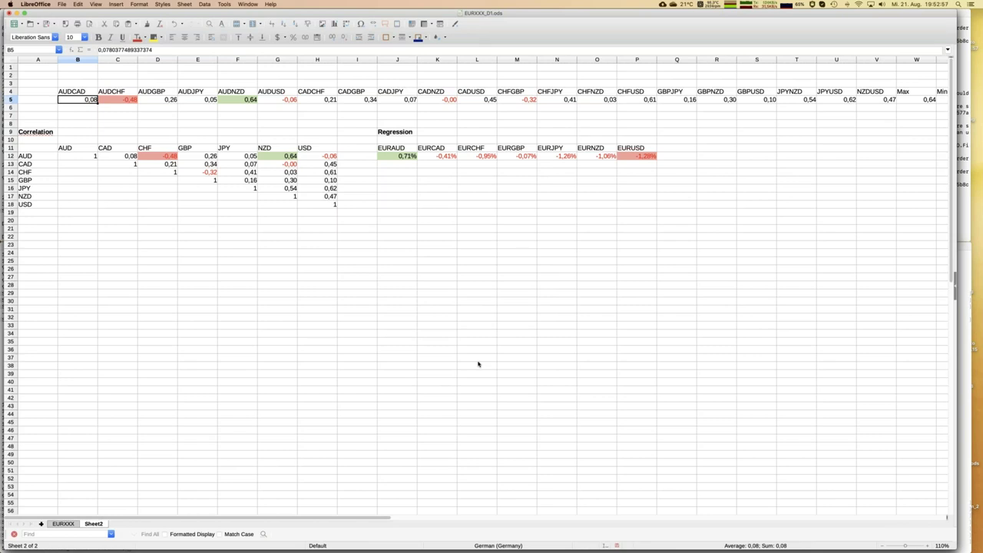
{"action": "left_click", "coordinate": [83, 112]}
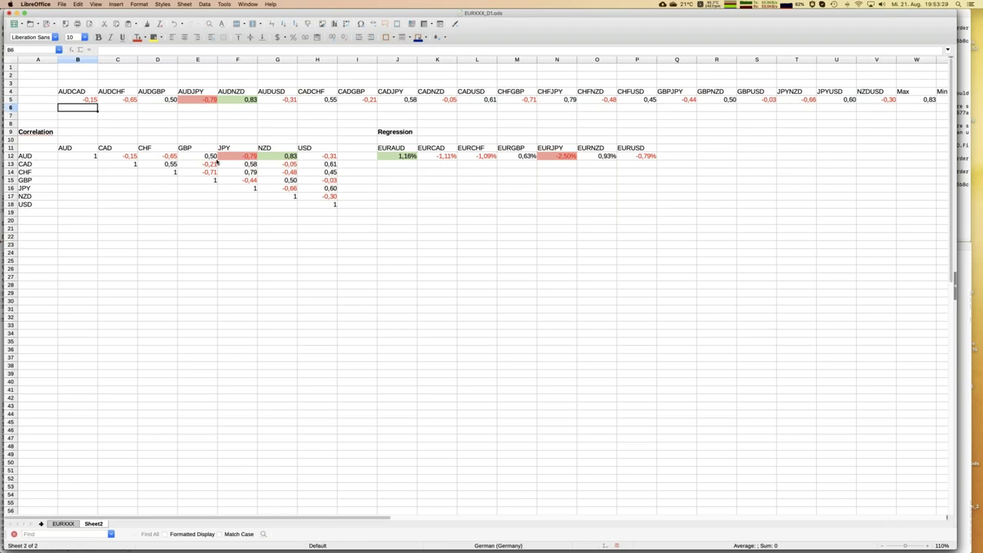
Examine the AUD/JPY correlation in F12, the CADUSD header in L4 and the EURCHF regression in L12
{"action": "left_click", "coordinate": [240, 157]}
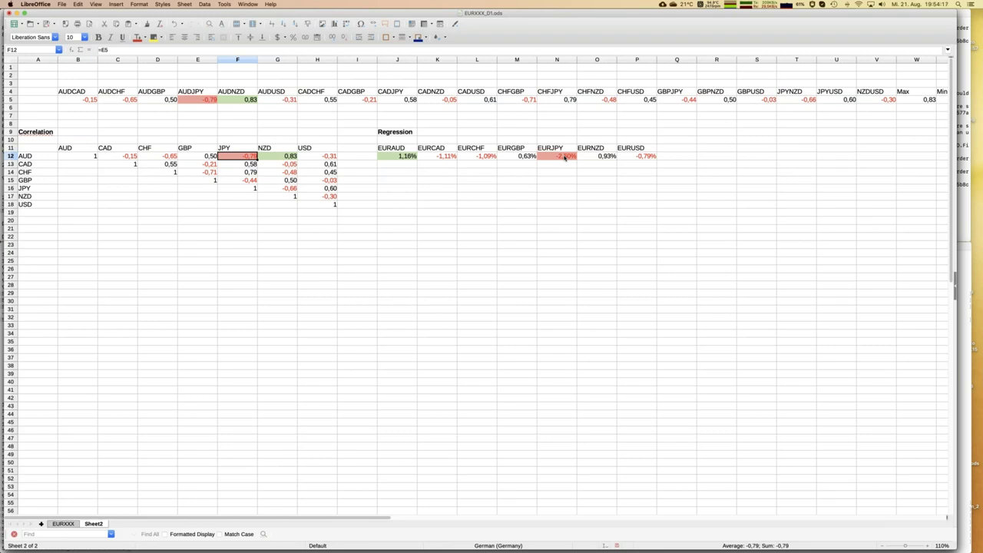
{"action": "left_click", "coordinate": [476, 93]}
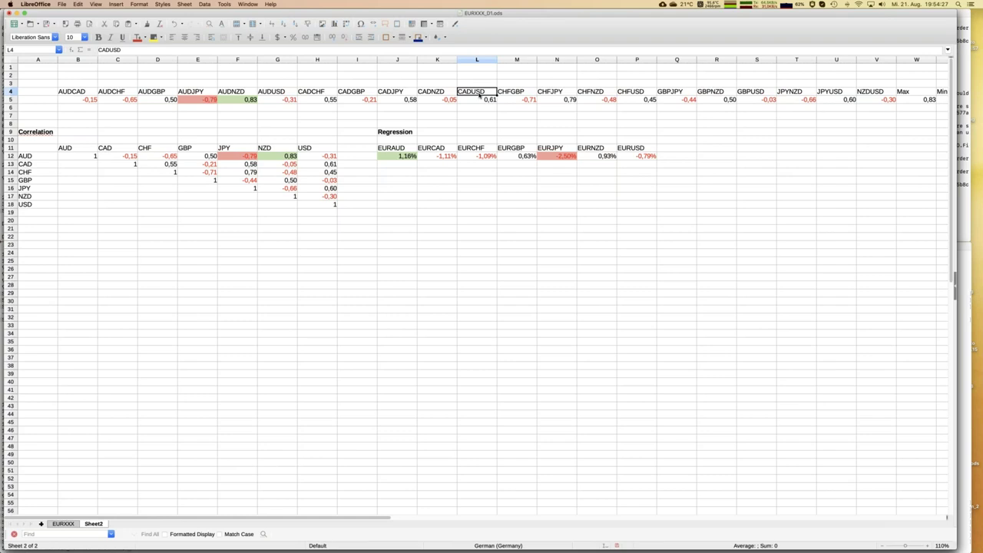
{"action": "left_click", "coordinate": [476, 157]}
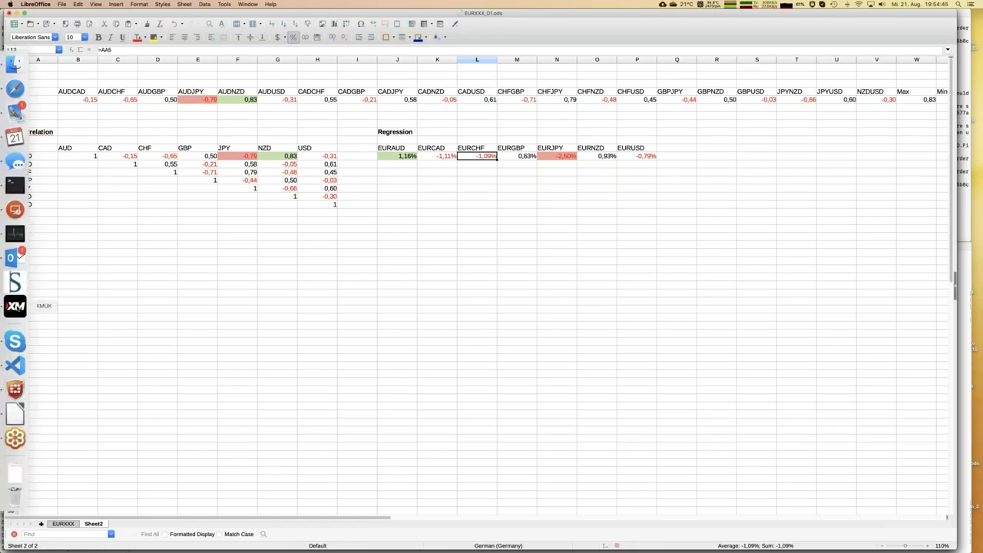
Switch to the XMUK trading platform and show the market watch list of symbols
{"action": "left_click", "coordinate": [17, 308]}
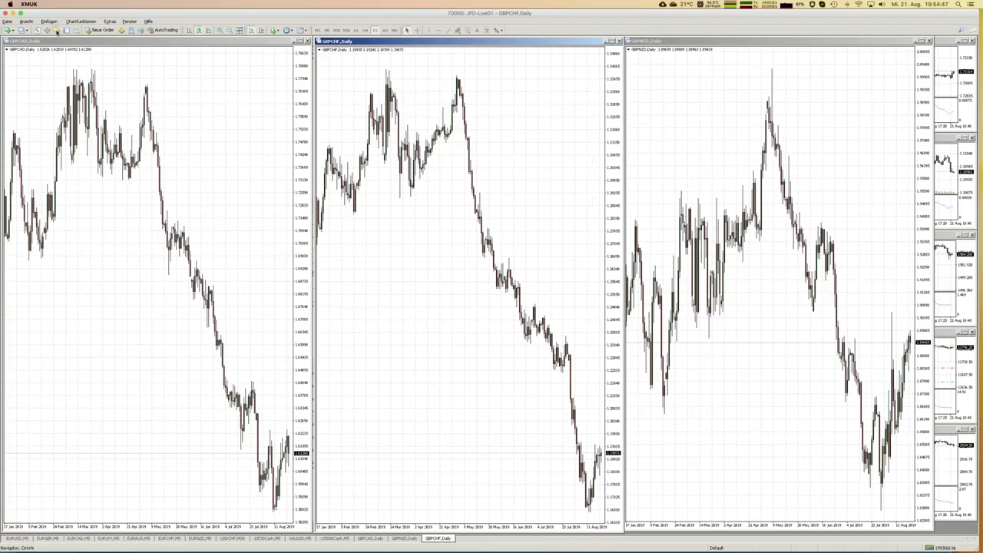
{"action": "left_click", "coordinate": [56, 30]}
{"action": "left_click", "coordinate": [56, 30]}
{"action": "left_click", "coordinate": [37, 30]}
Open a new AUDJPY chart window, set it to the daily timeframe and enlarge it over the GBP charts
{"action": "right_click", "coordinate": [20, 60]}
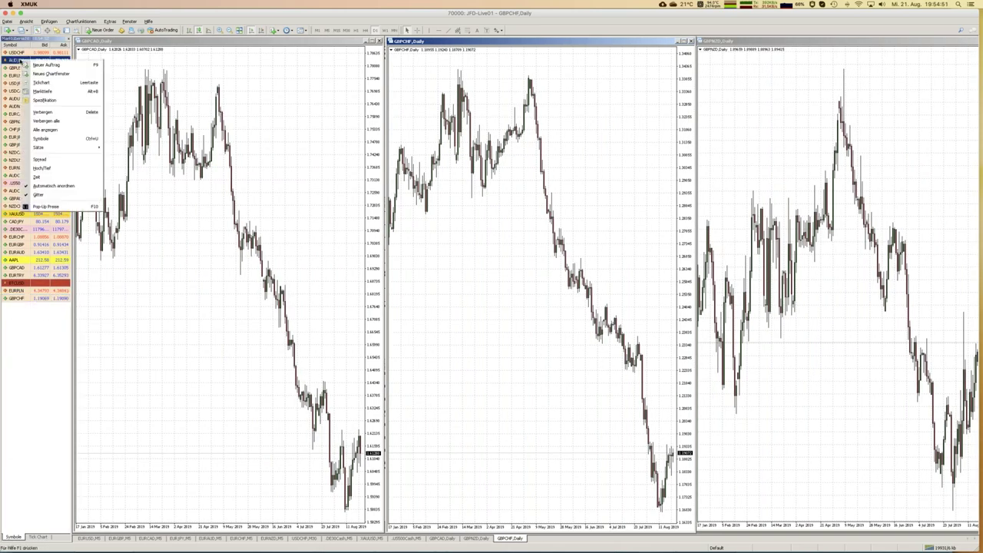
{"action": "left_click", "coordinate": [44, 74]}
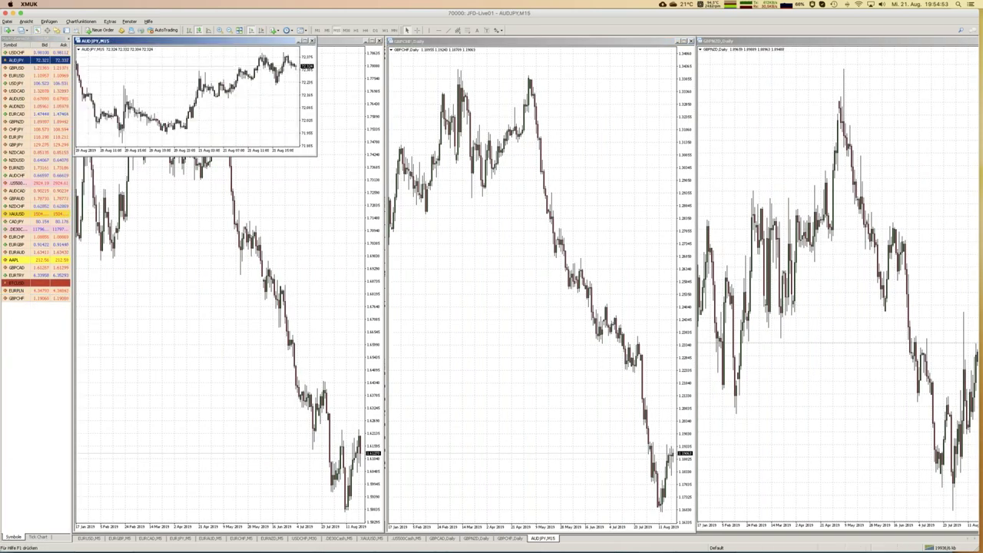
{"action": "left_click", "coordinate": [374, 30]}
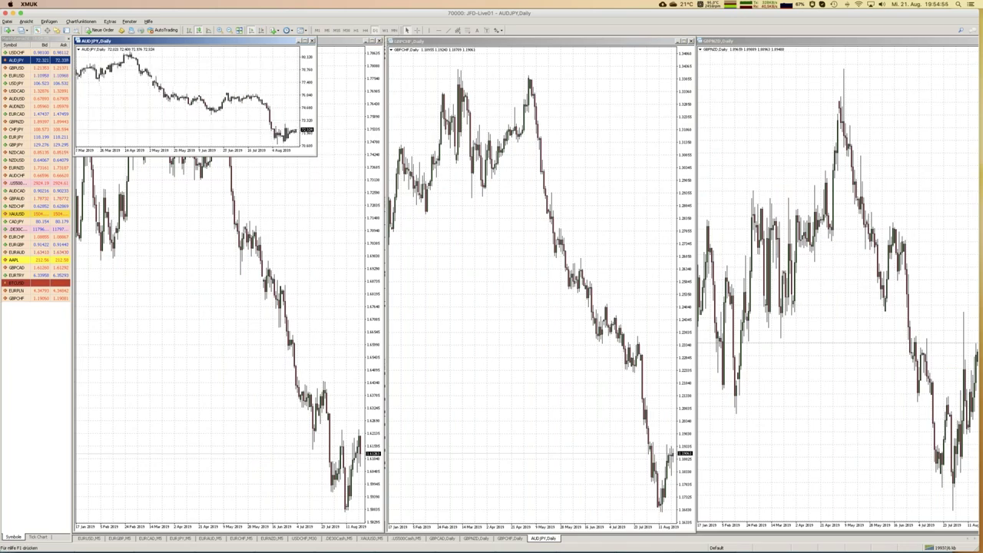
{"action": "left_click_drag", "start_coordinate": [317, 156], "coordinate": [504, 453]}
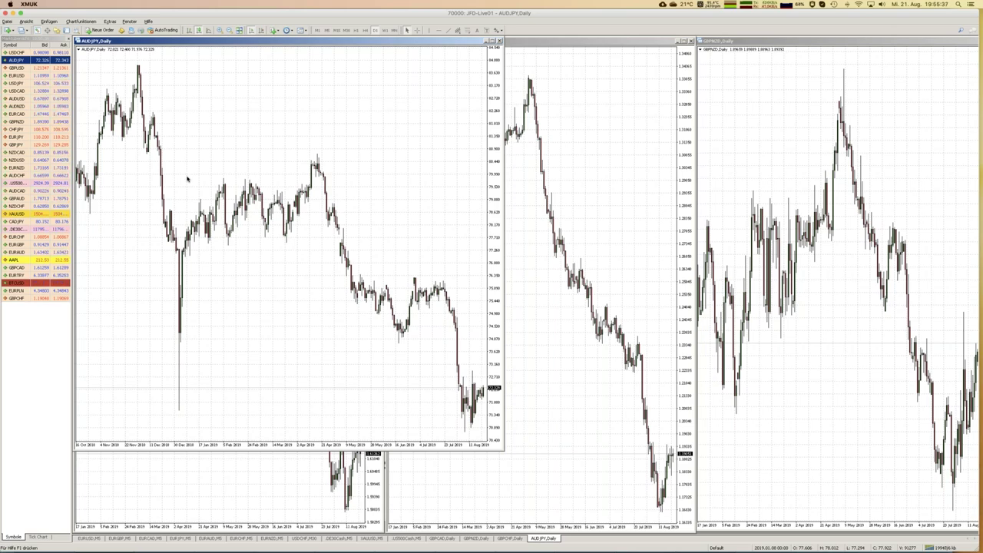
Return to the EURXXX_D1.ods spreadsheet in LibreOffice and examine the AUD/NZD correlation in G12 of Sheet2
{"action": "mouse_move", "coordinate": [3, 254]}
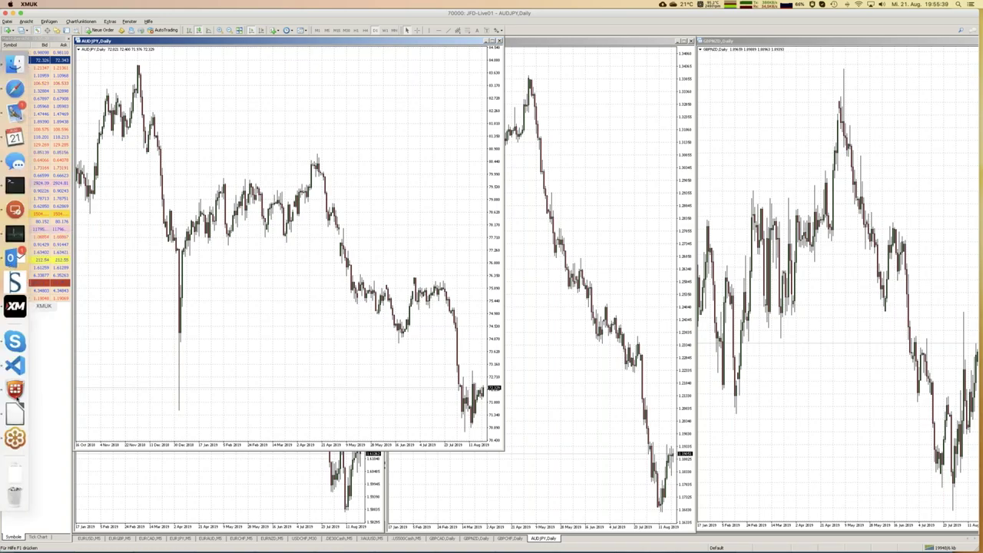
{"action": "left_click", "coordinate": [15, 413]}
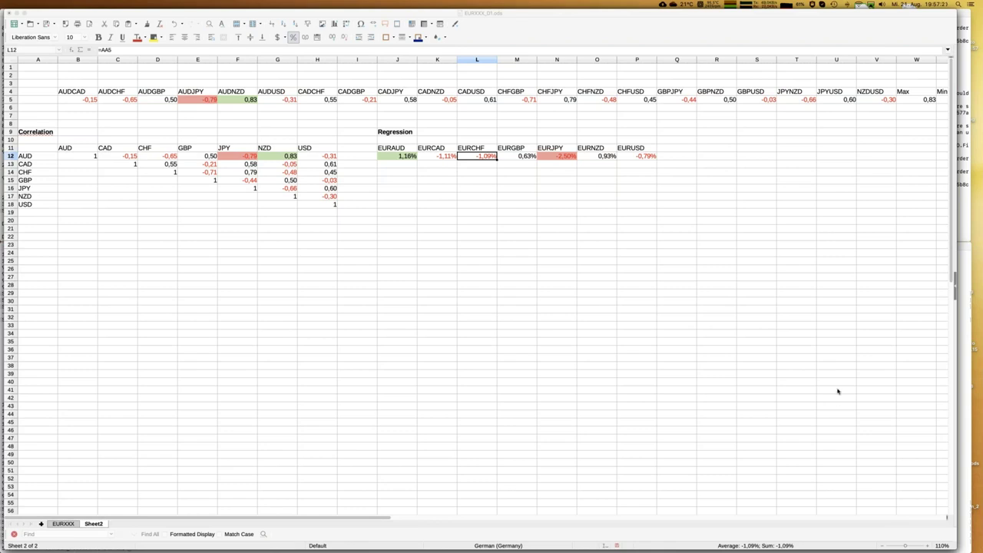
{"action": "mouse_move", "coordinate": [3, 306]}
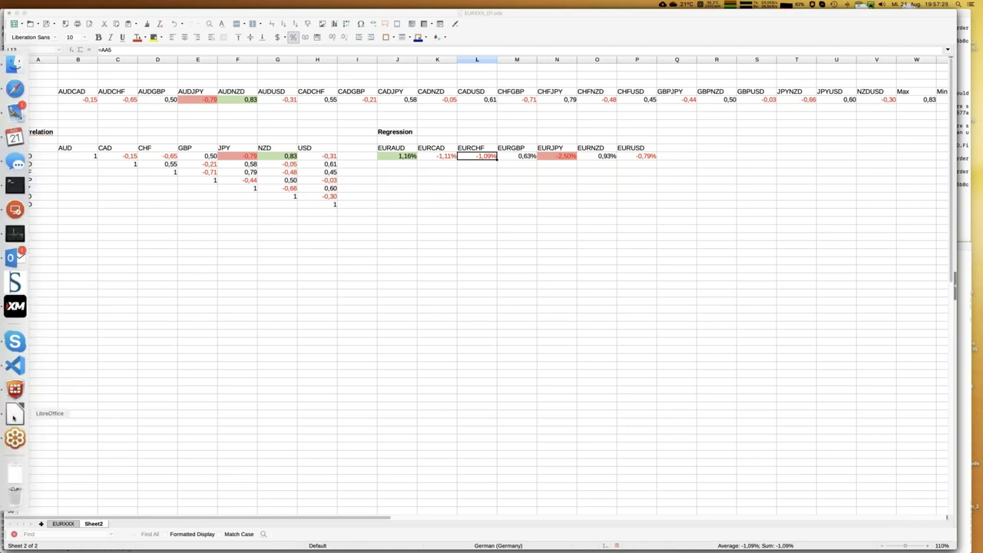
{"action": "left_click", "coordinate": [14, 415]}
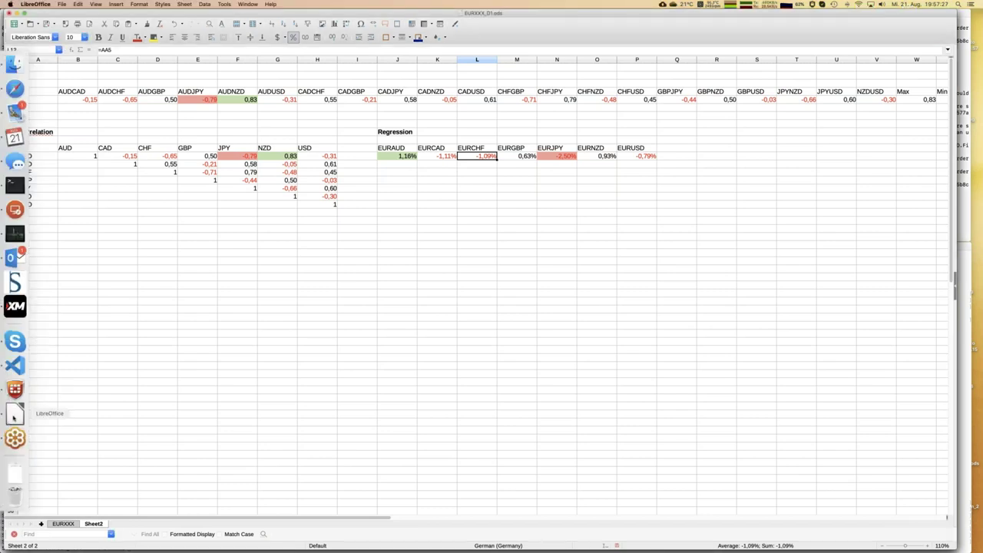
{"action": "left_click", "coordinate": [247, 5]}
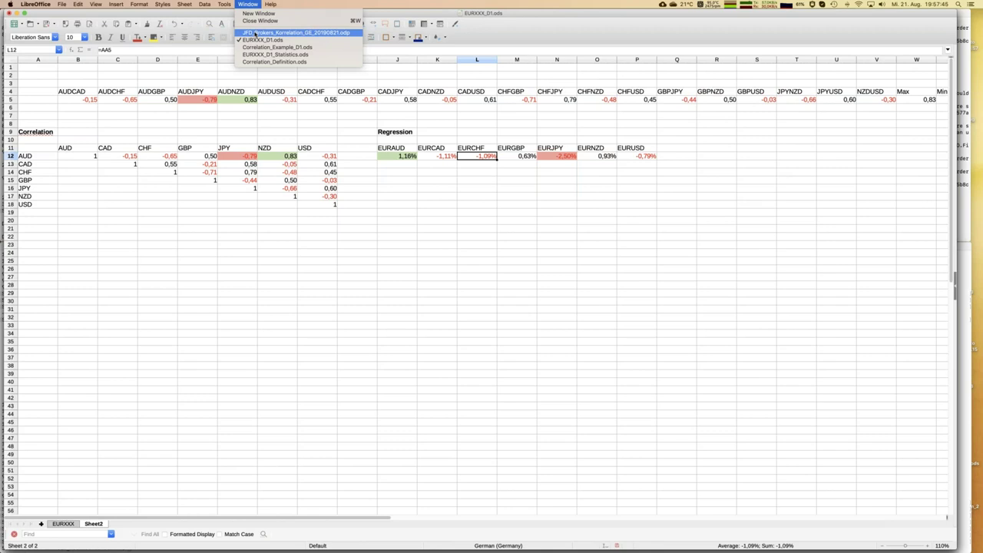
{"action": "left_click", "coordinate": [284, 171]}
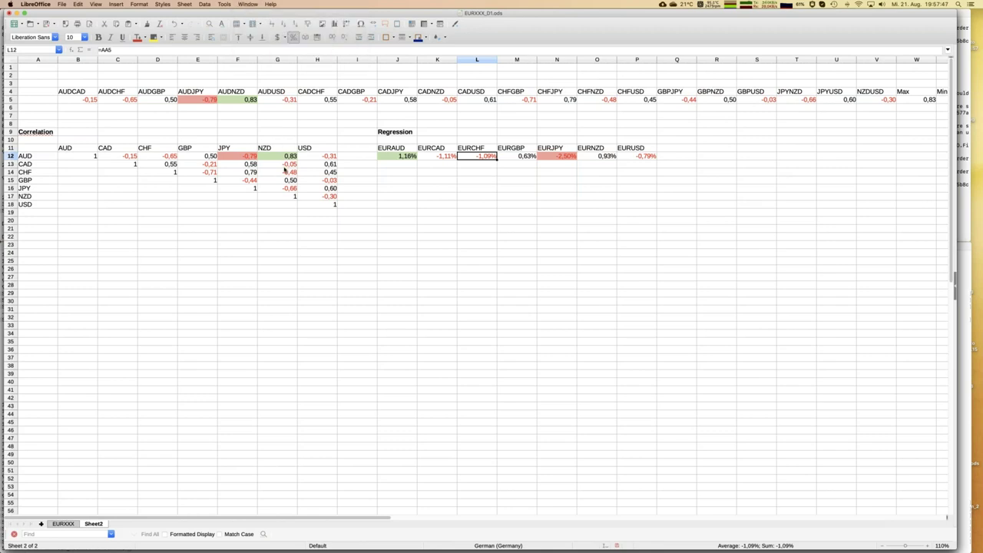
{"action": "left_click", "coordinate": [282, 159]}
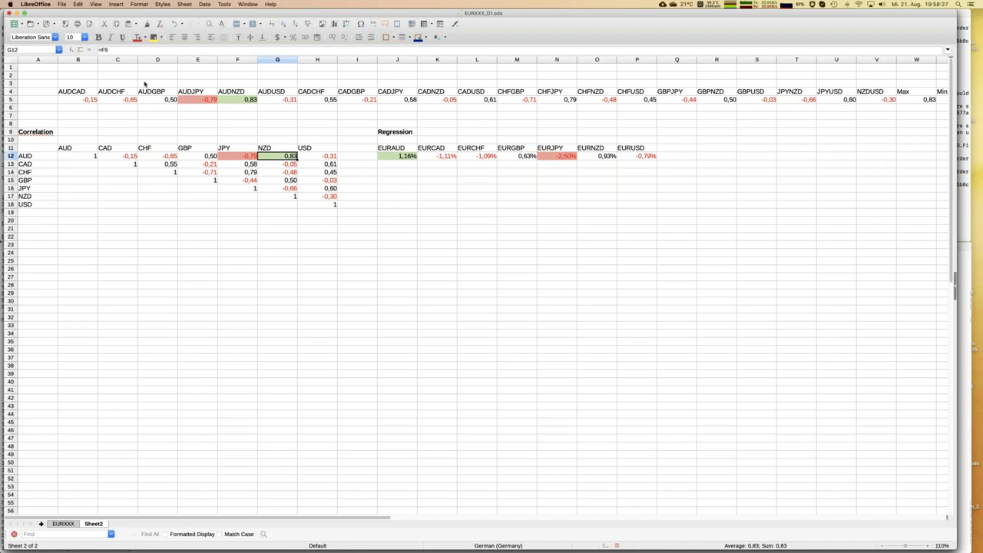
Switch to the JFD_Brokers_Korrelation_GE_20190821.odp presentation and show the summary on slide 8
{"action": "left_click", "coordinate": [252, 5]}
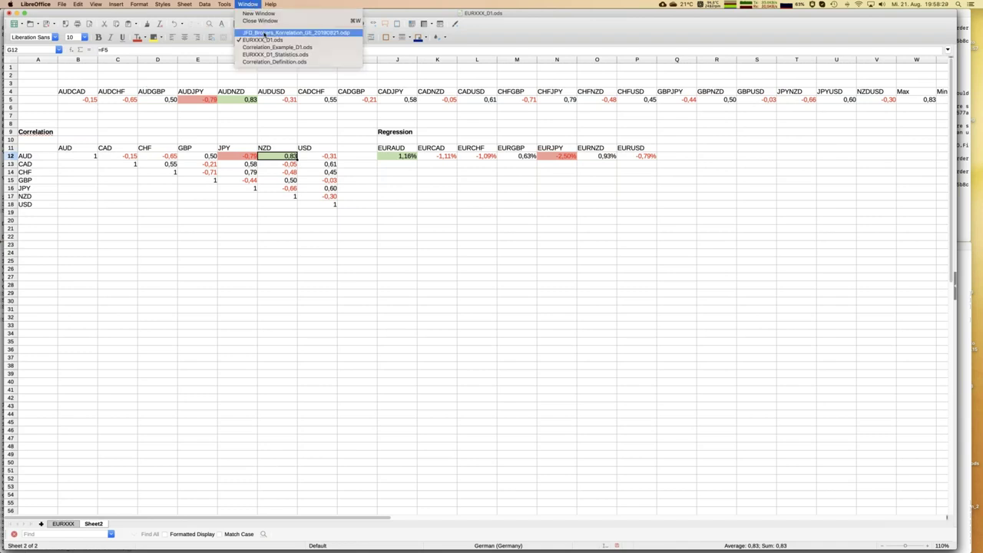
{"action": "left_click", "coordinate": [263, 36]}
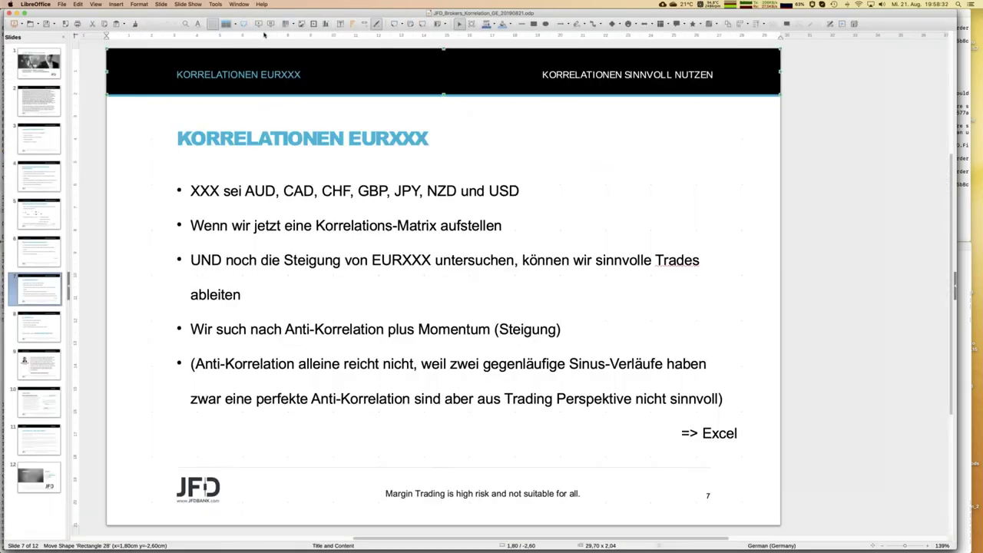
{"action": "left_click_drag", "start_coordinate": [263, 35], "coordinate": [46, 327]}
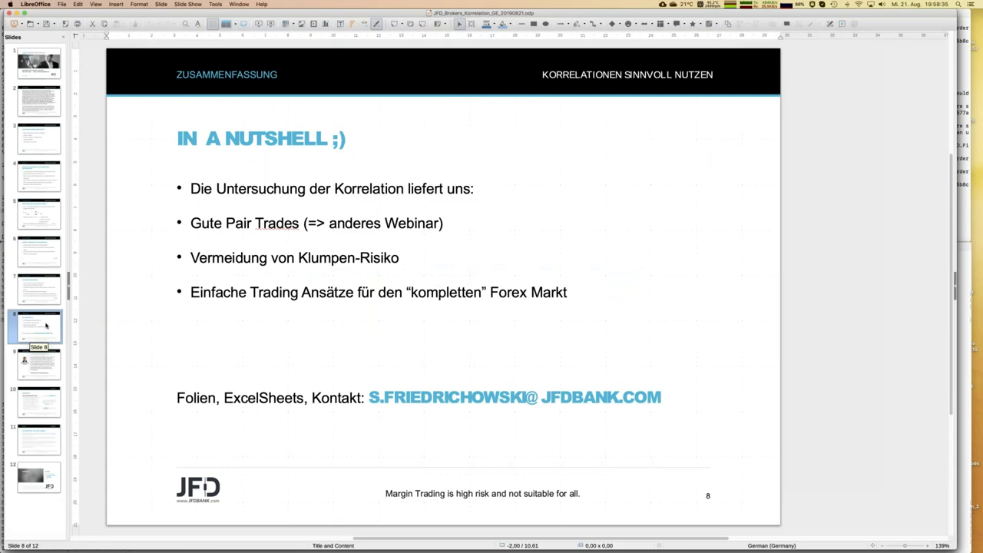